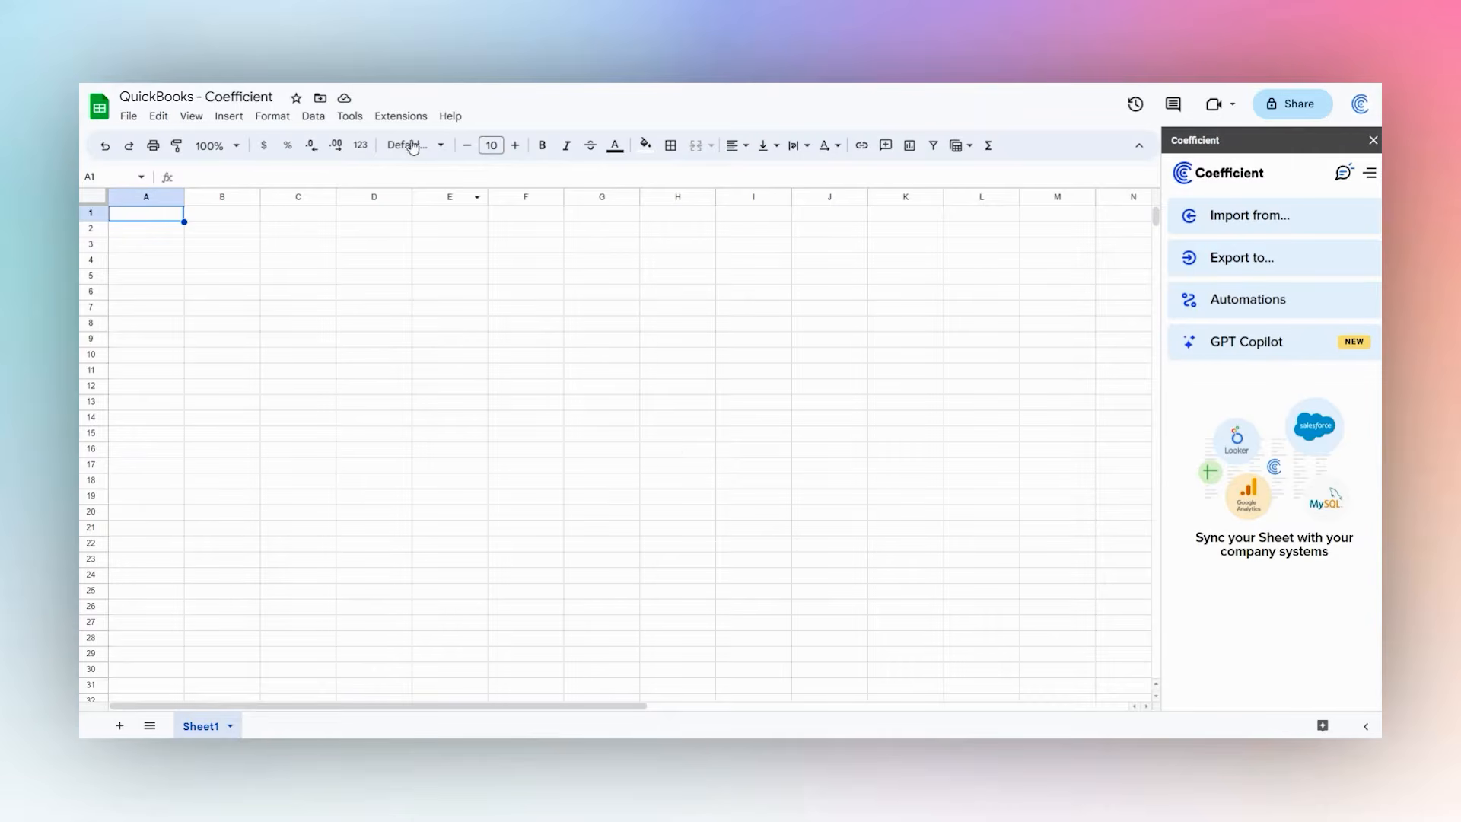
Step: Search the Google Workspace Marketplace for the Coefficient: Salesforce, Hubspot Data Connector add-on, and close the marketplace
{"action": "left_click", "coordinate": [401, 116]}
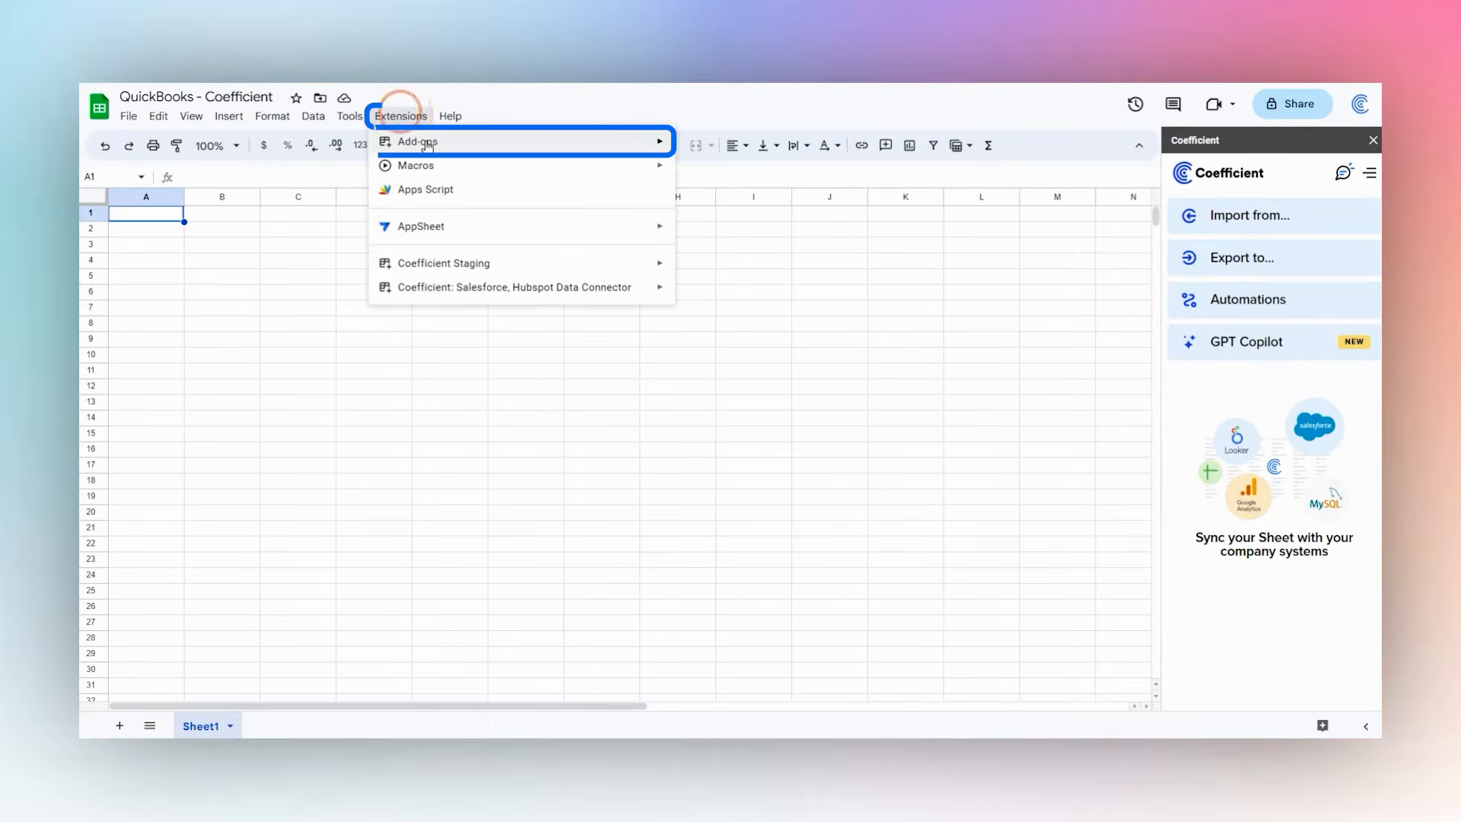
{"action": "mouse_move", "coordinate": [655, 143]}
{"action": "left_click", "coordinate": [700, 150]}
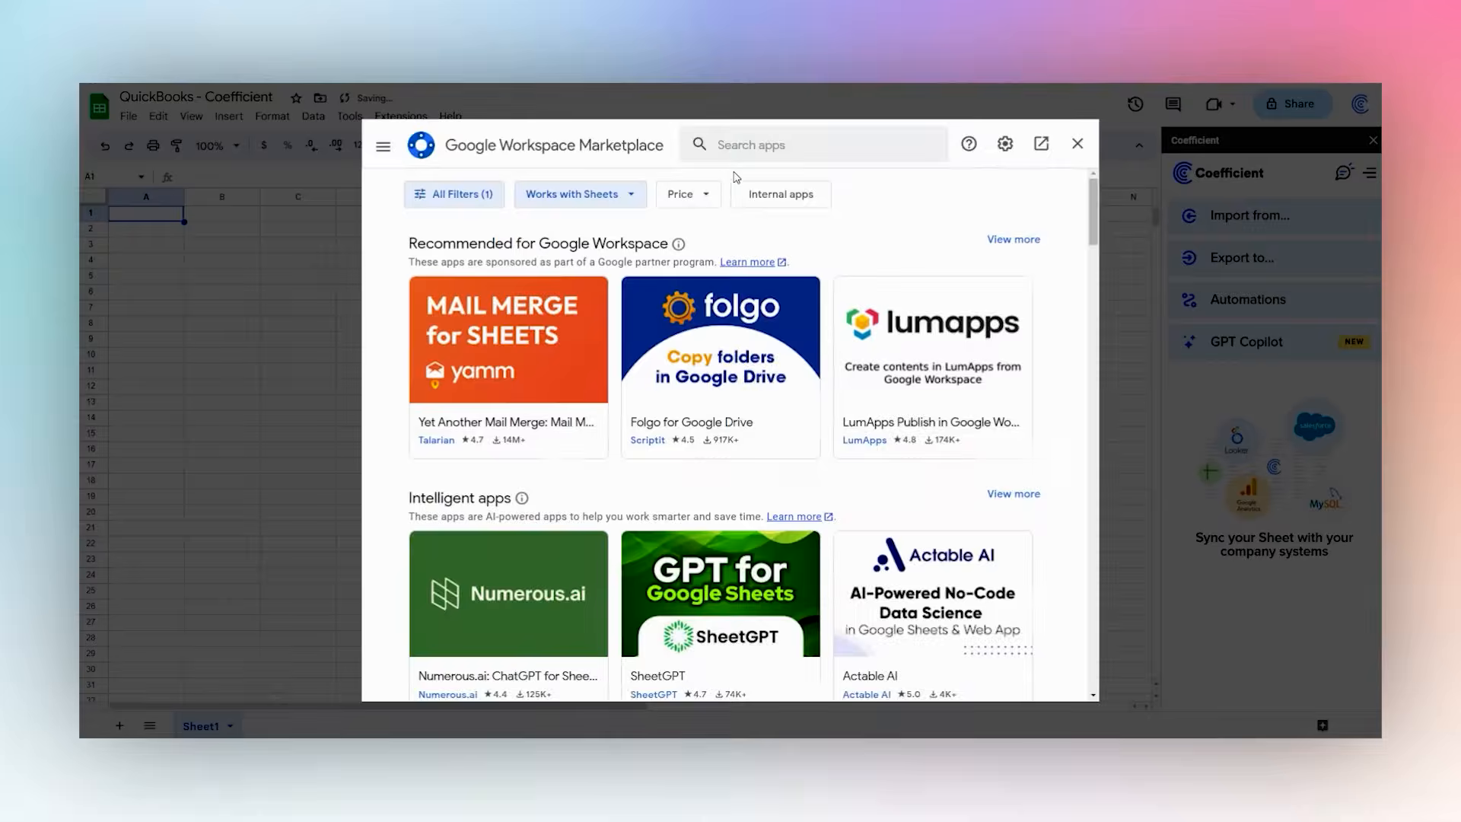
{"action": "left_click", "coordinate": [754, 150]}
{"action": "type", "text": "coeff"}
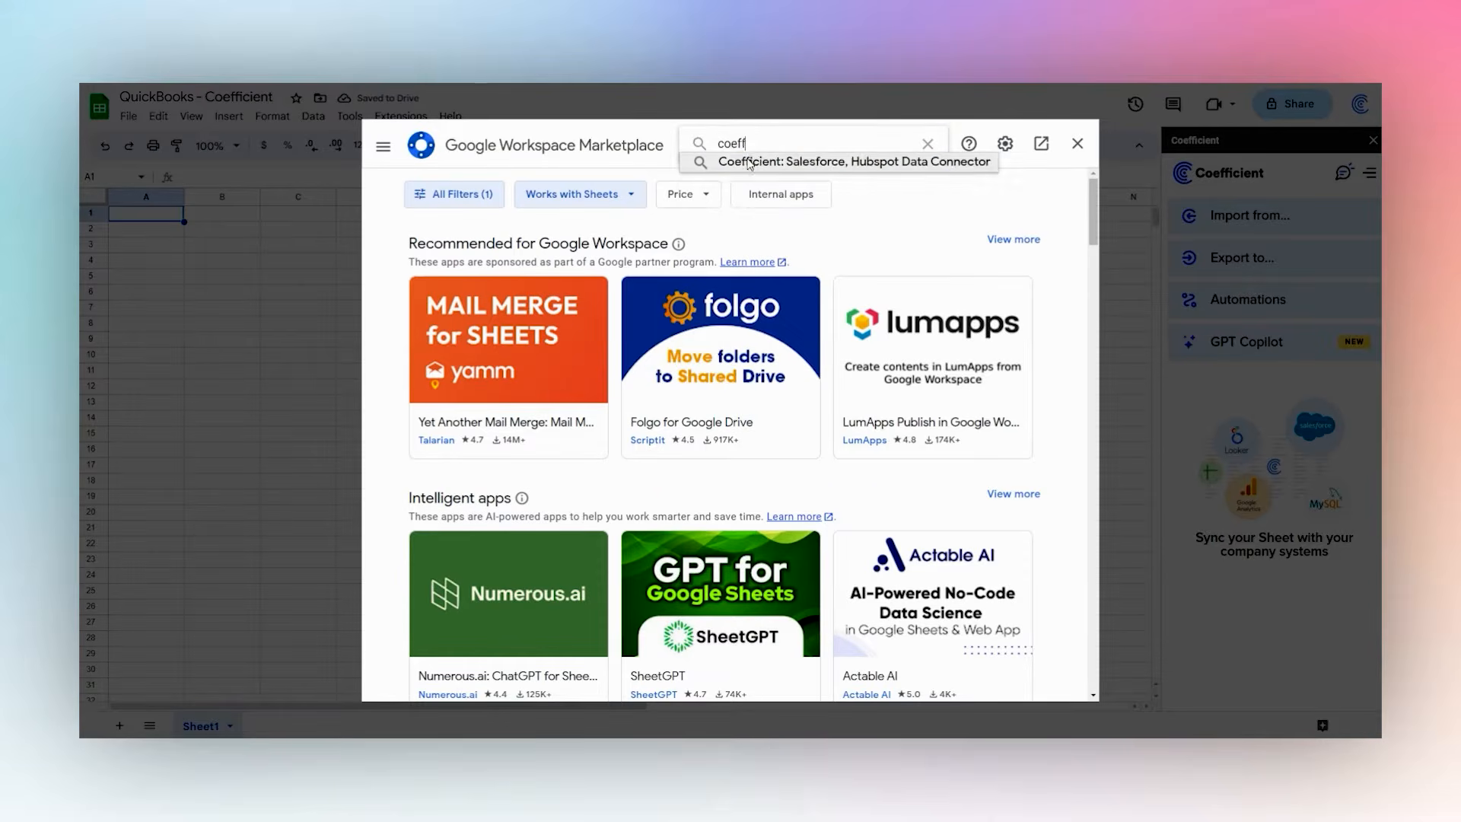
{"action": "left_click", "coordinate": [748, 161]}
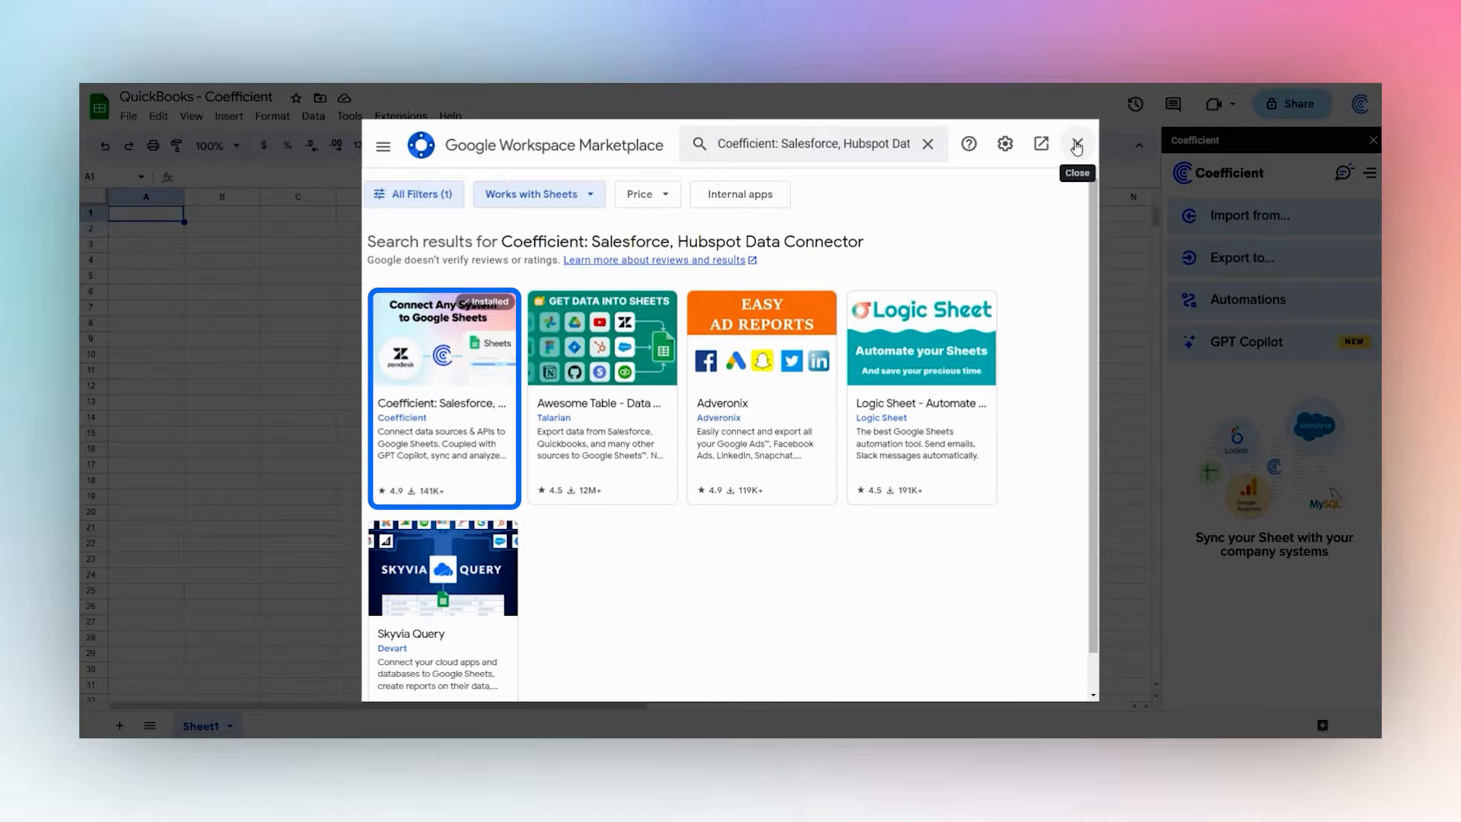
{"action": "left_click", "coordinate": [1076, 144]}
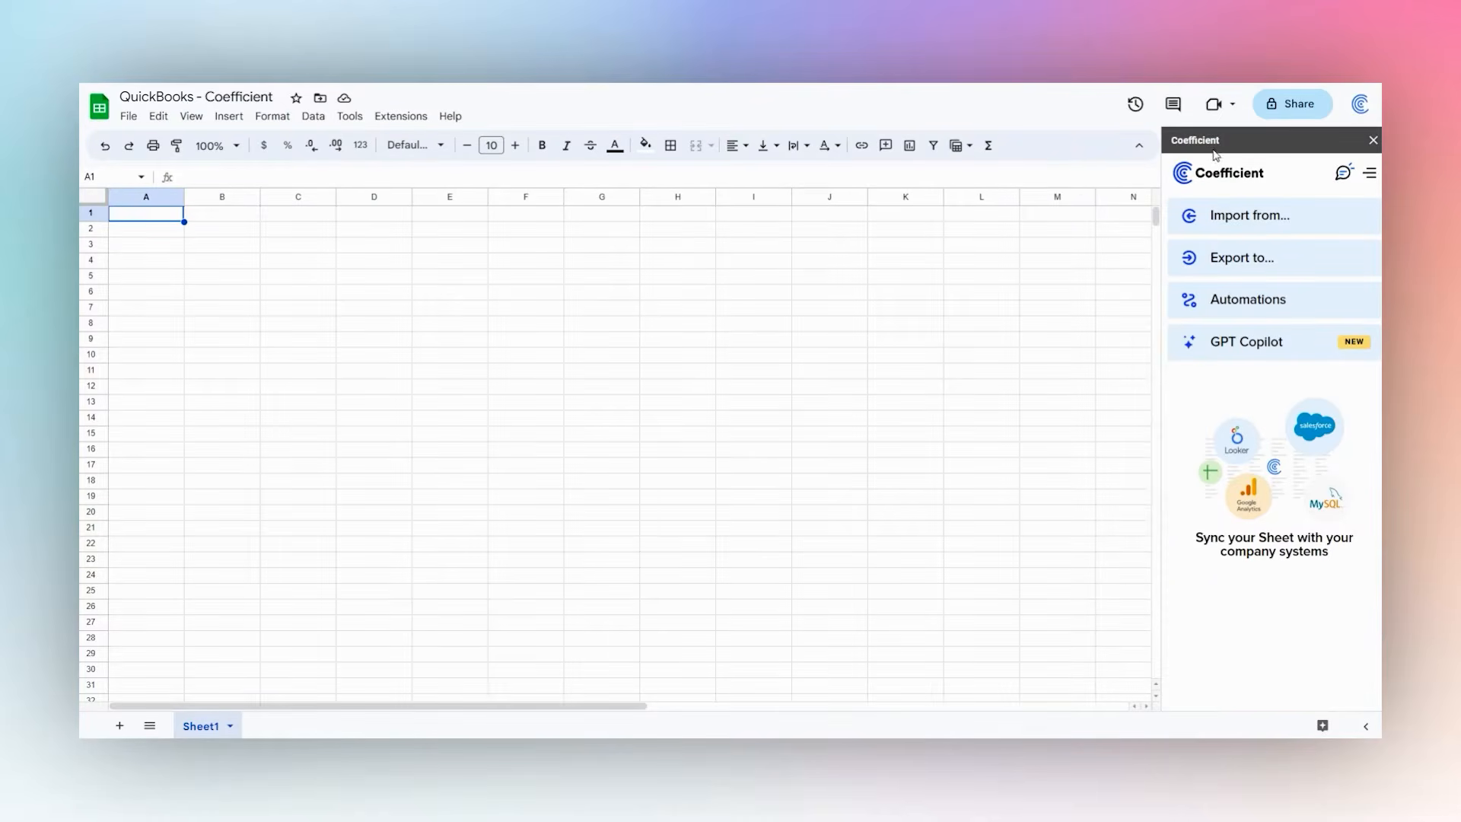
Step: Add and authorize a QuickBooks connection as a new import source, without sharing it with team members
{"action": "left_click", "coordinate": [1218, 215]}
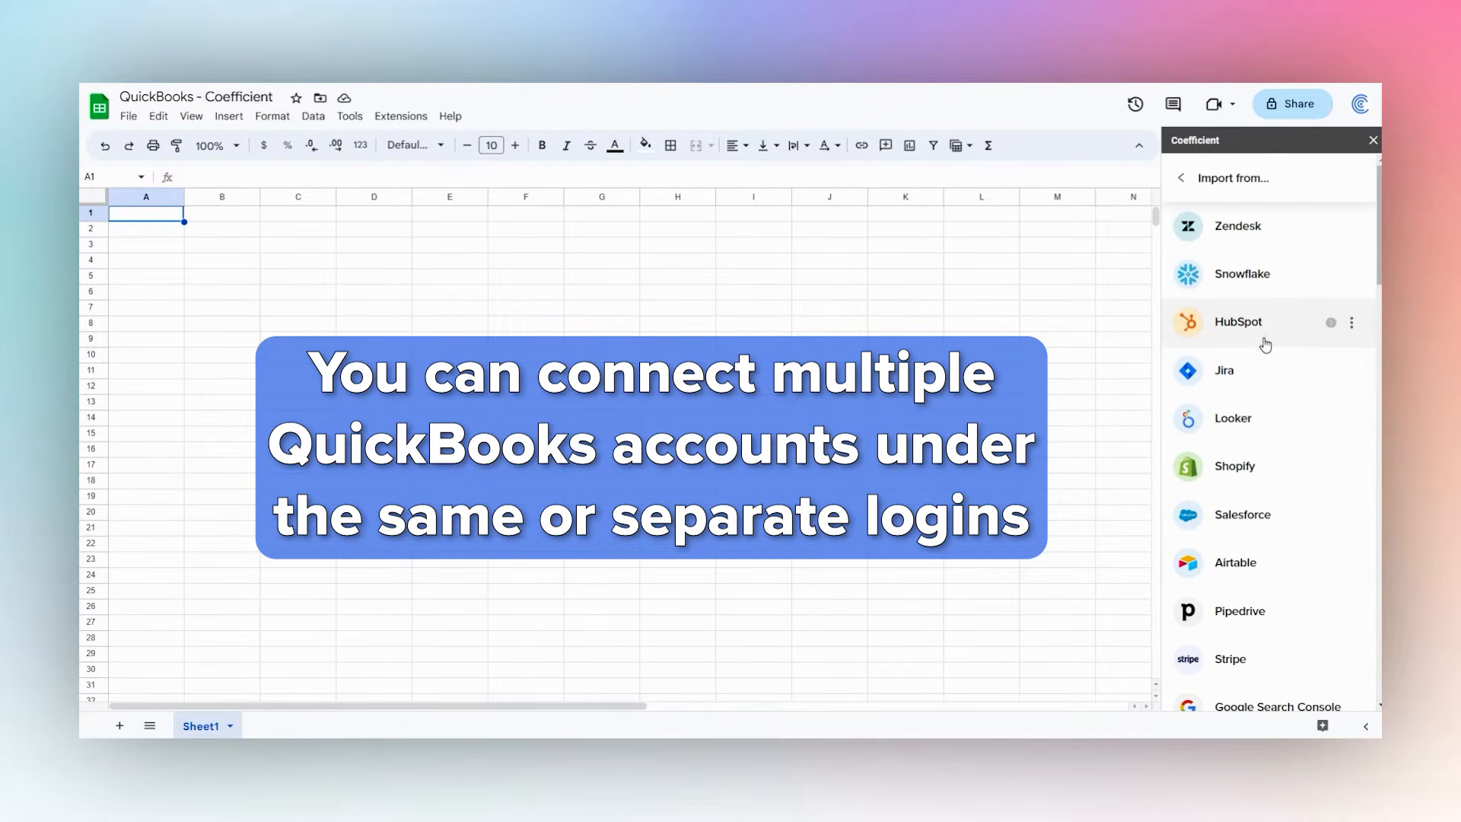
{"action": "scroll", "coordinate": [1267, 353], "scroll_direction": "down", "scroll_amount": 1}
{"action": "scroll", "coordinate": [1268, 366], "scroll_direction": "down", "scroll_amount": 10}
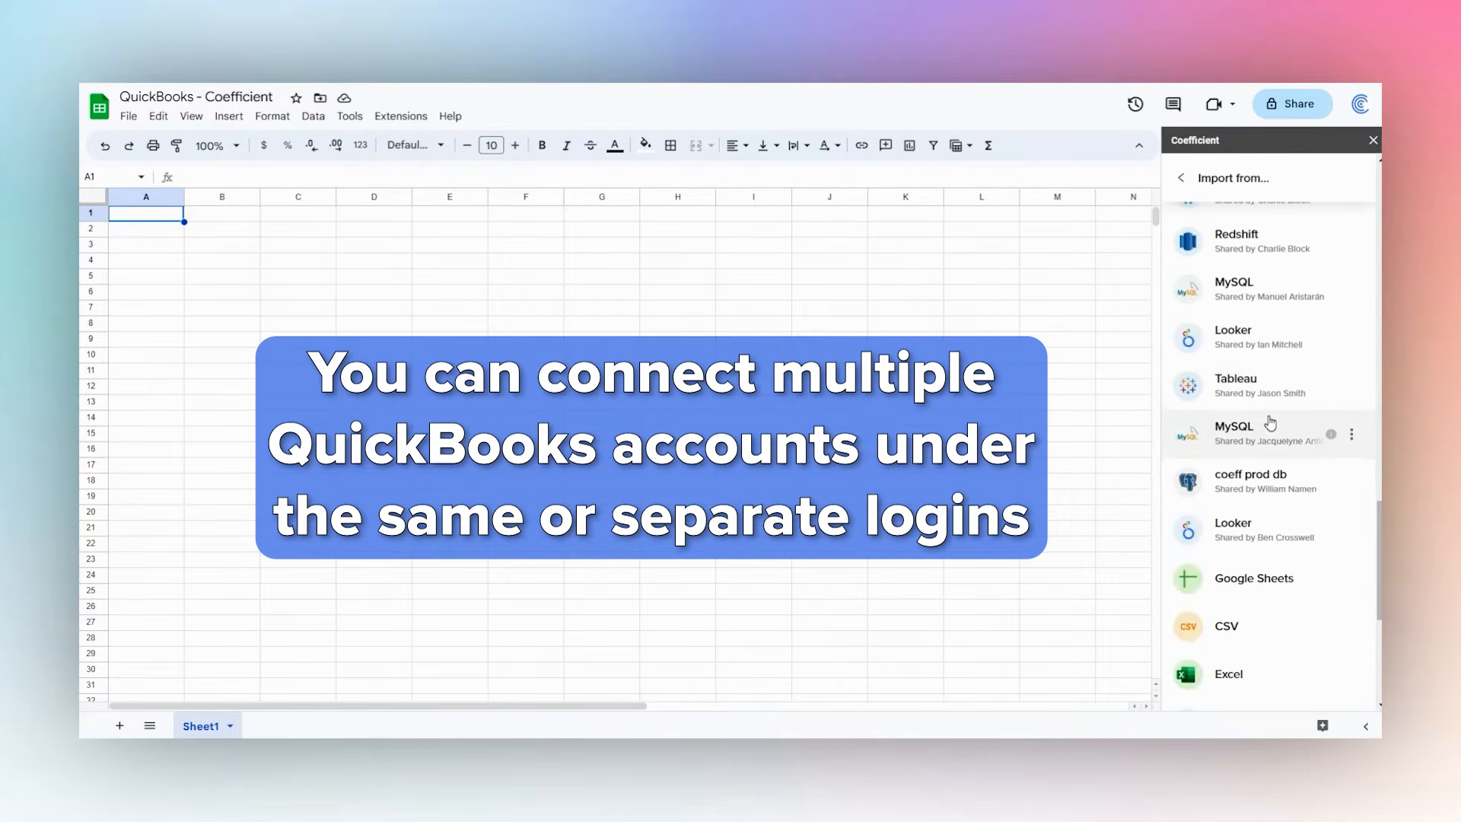
{"action": "left_click", "coordinate": [1233, 352]}
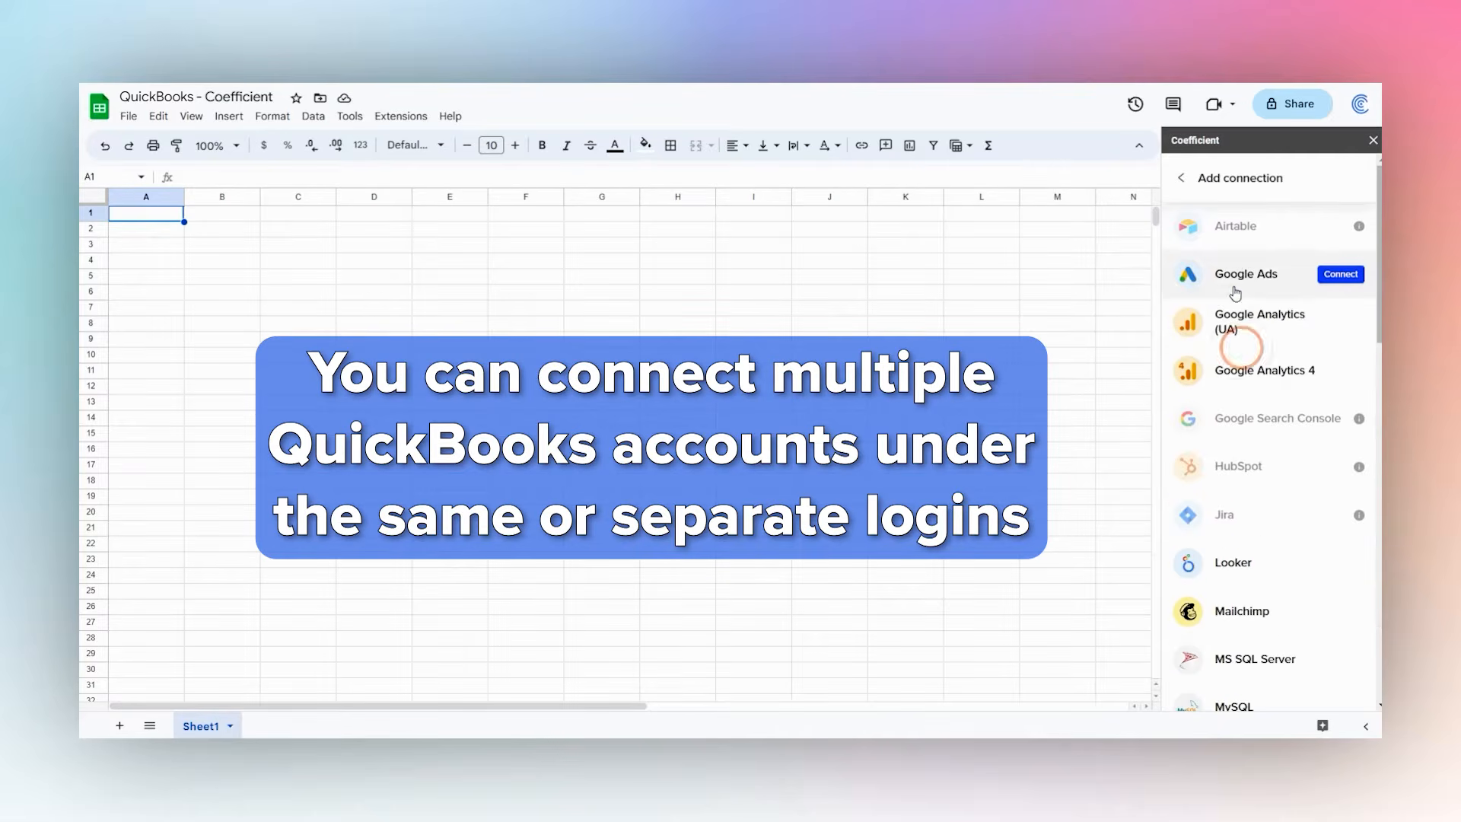
{"action": "scroll", "coordinate": [1266, 363], "scroll_direction": "down", "scroll_amount": 5}
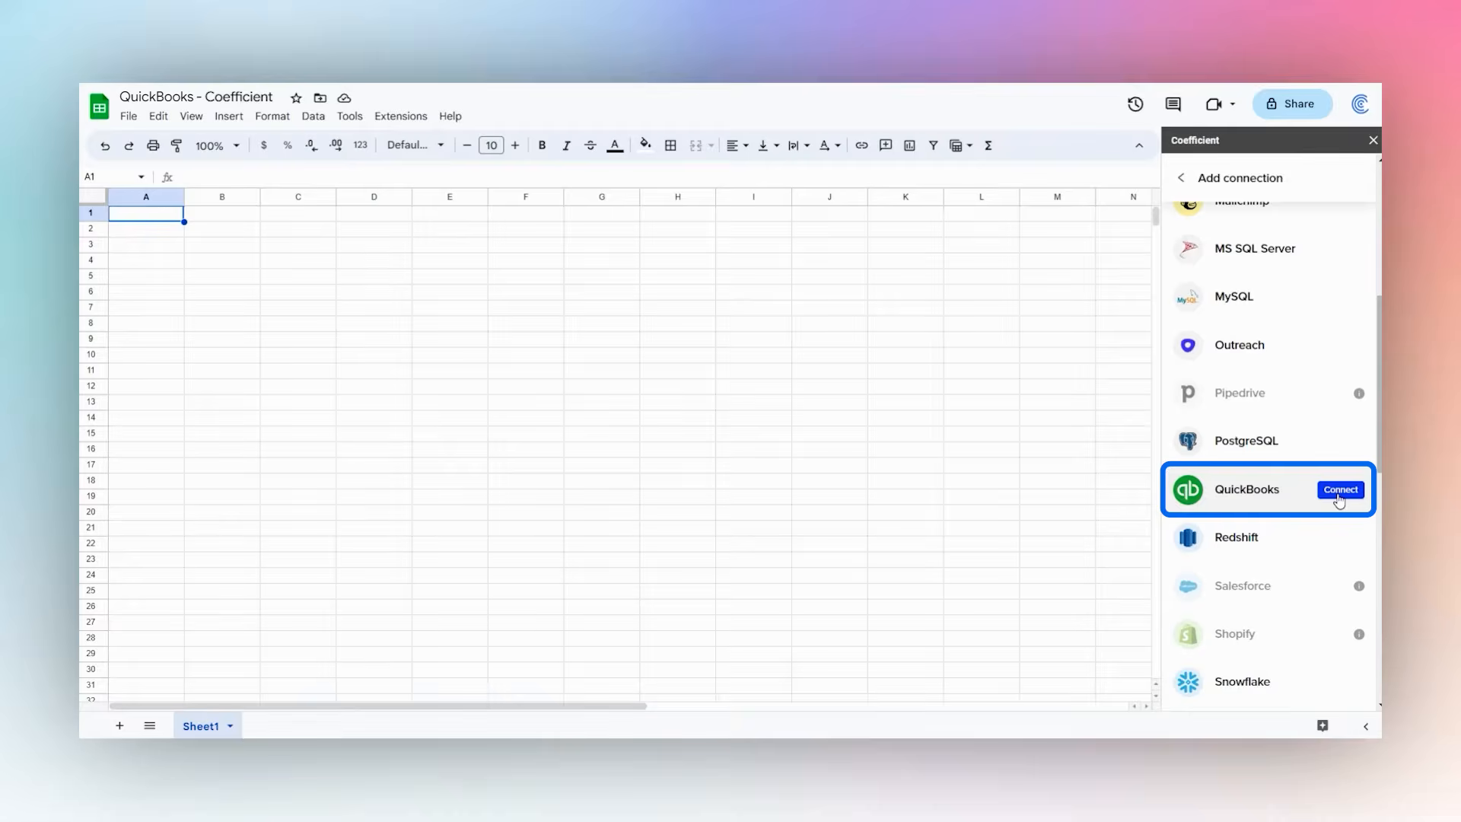
{"action": "left_click", "coordinate": [1339, 494]}
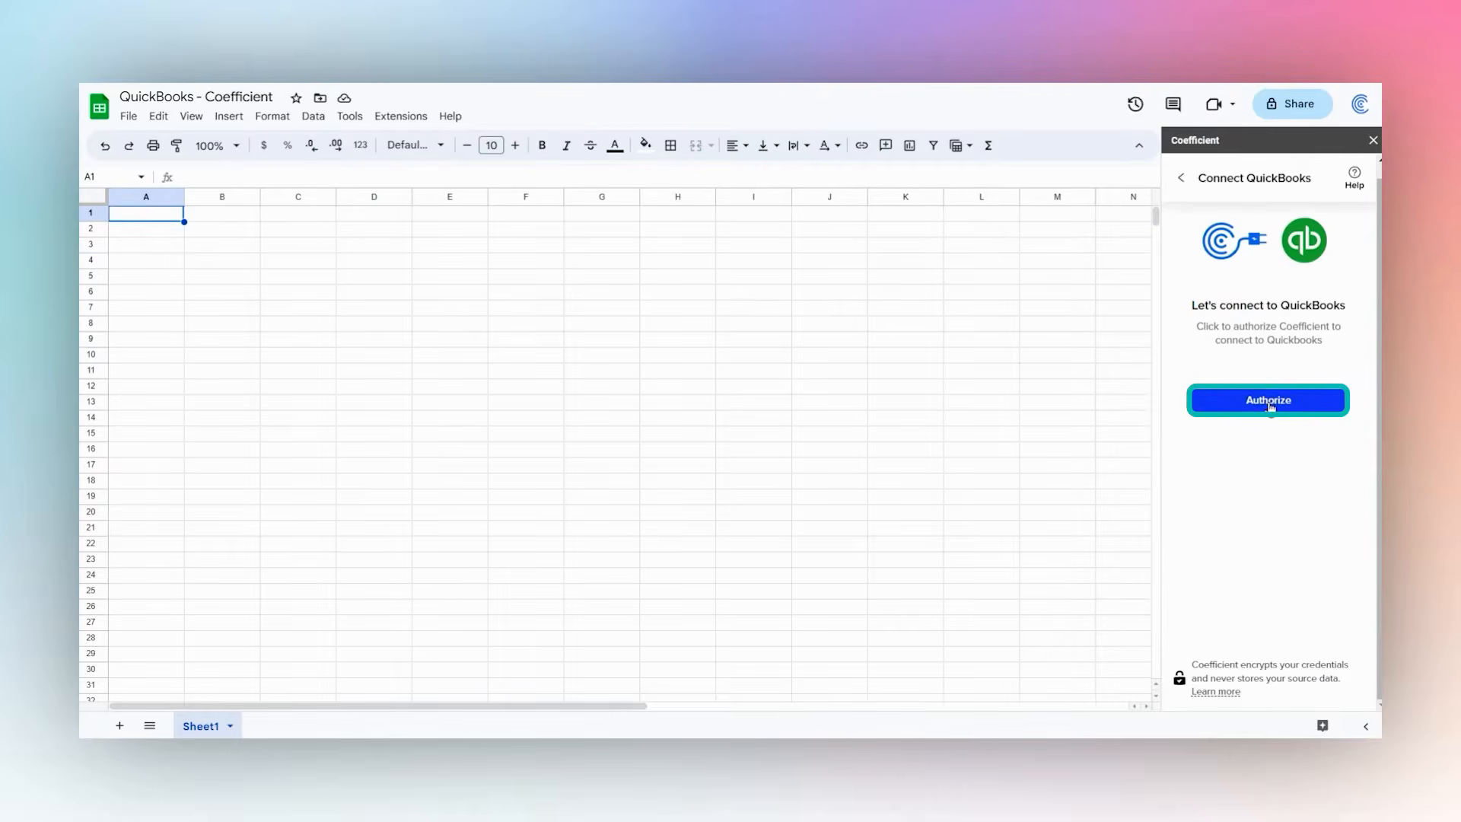
{"action": "left_click", "coordinate": [1270, 403]}
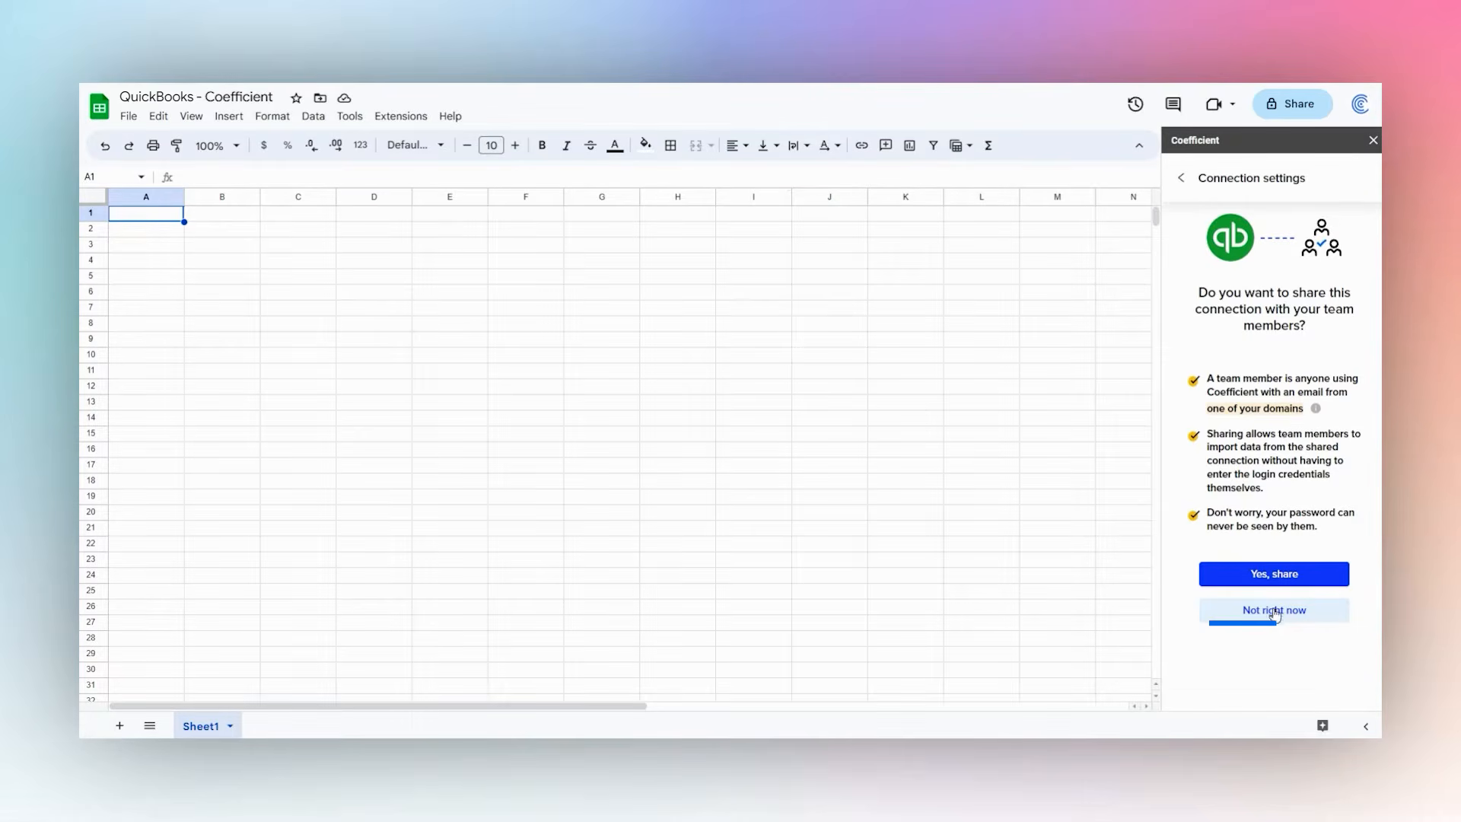
{"action": "left_click", "coordinate": [1273, 613]}
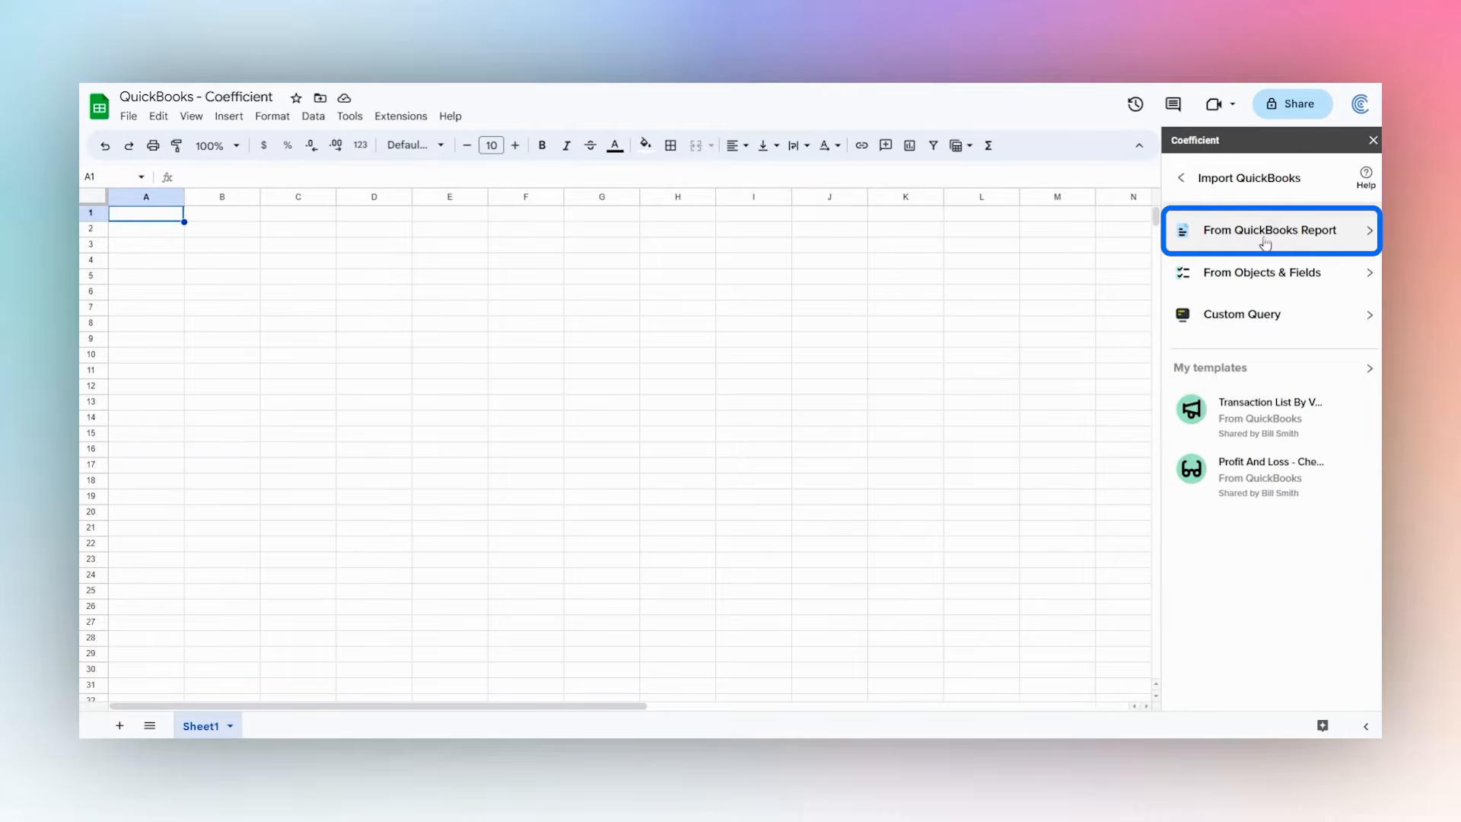
Step: Start an import from a QuickBooks report and load the preview of the Account List Detail report
{"action": "left_click", "coordinate": [1265, 241]}
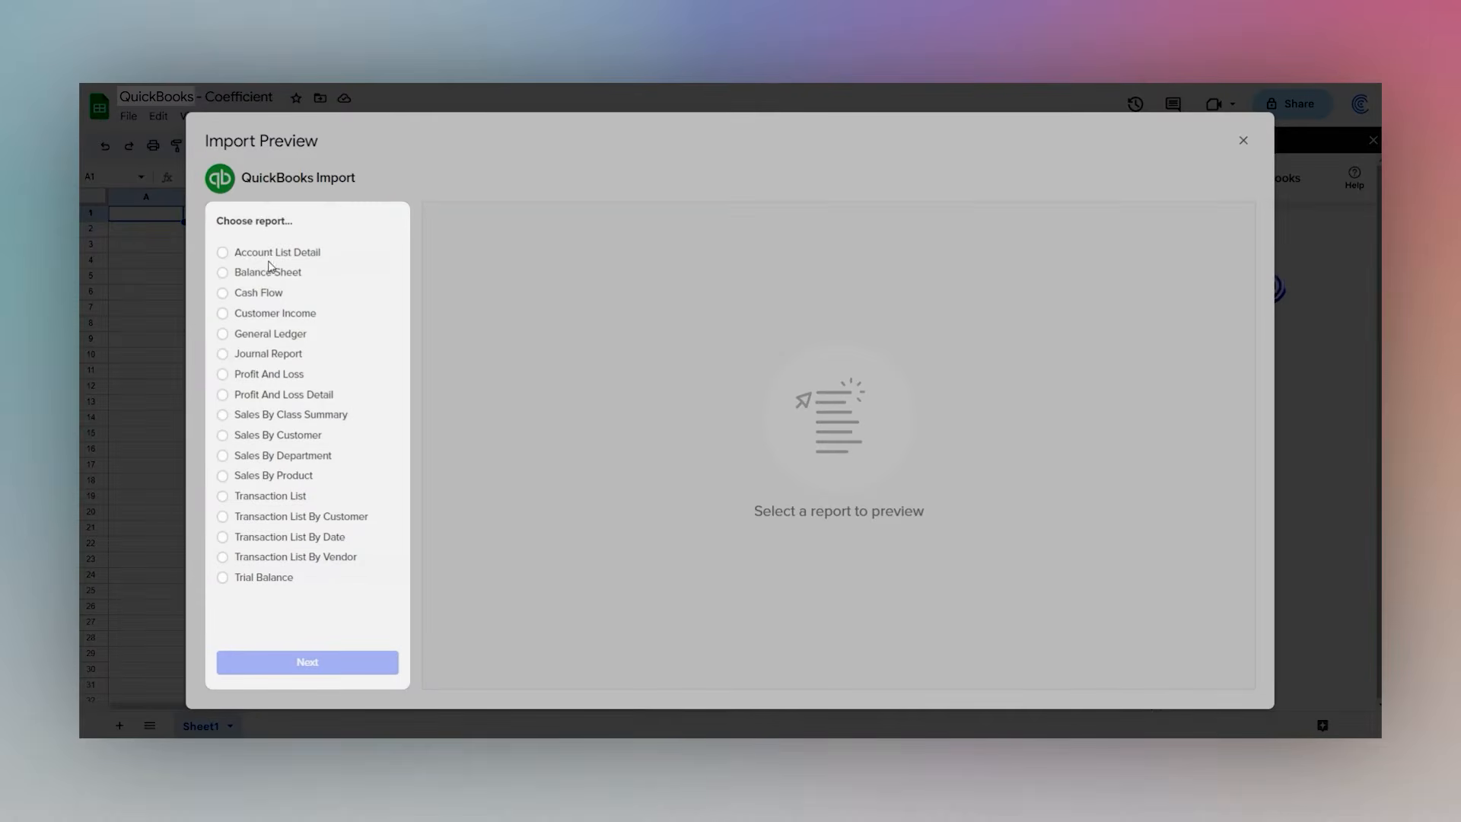
{"action": "left_click", "coordinate": [272, 256]}
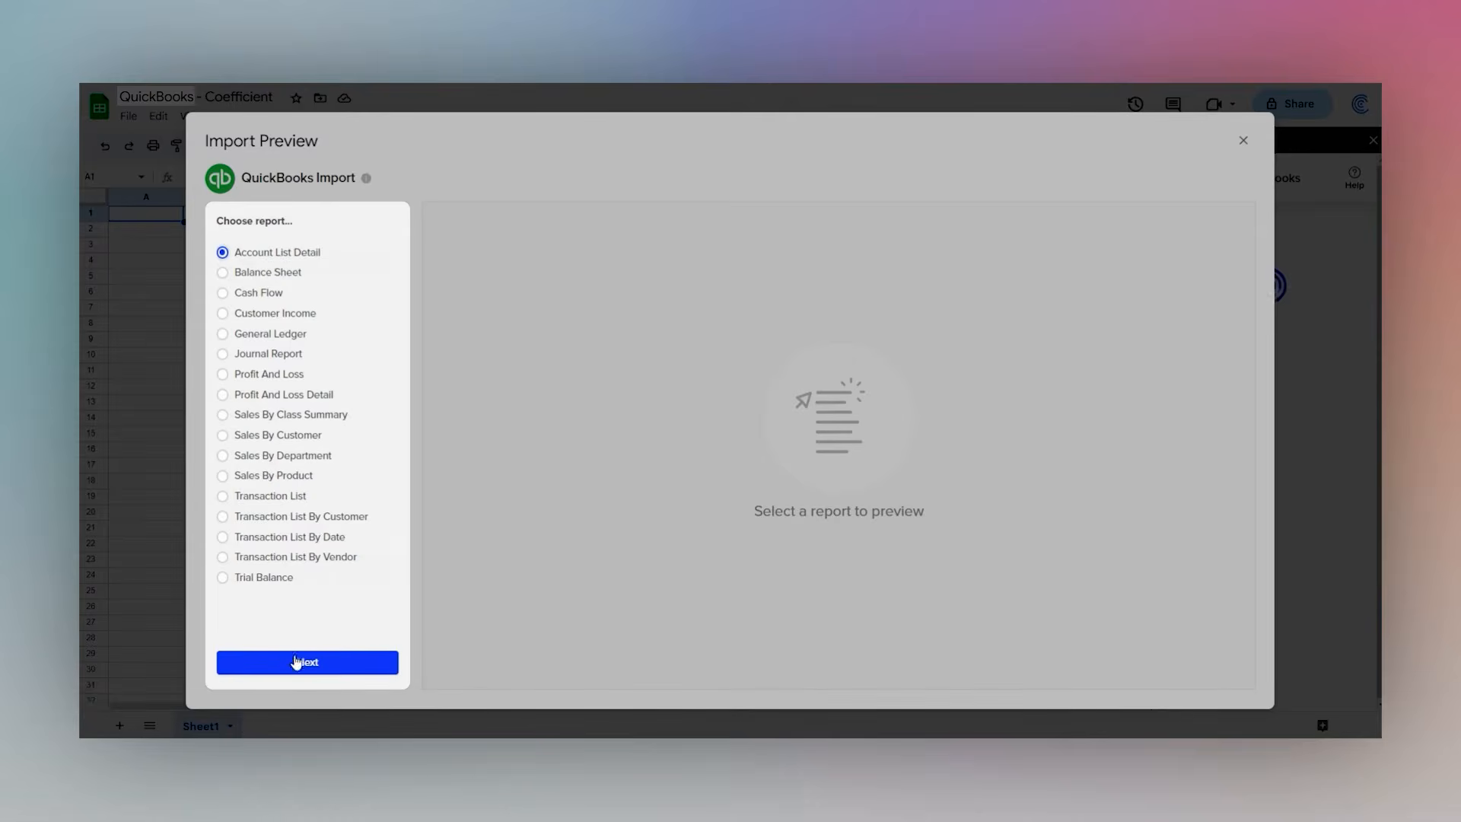
{"action": "left_click", "coordinate": [296, 662]}
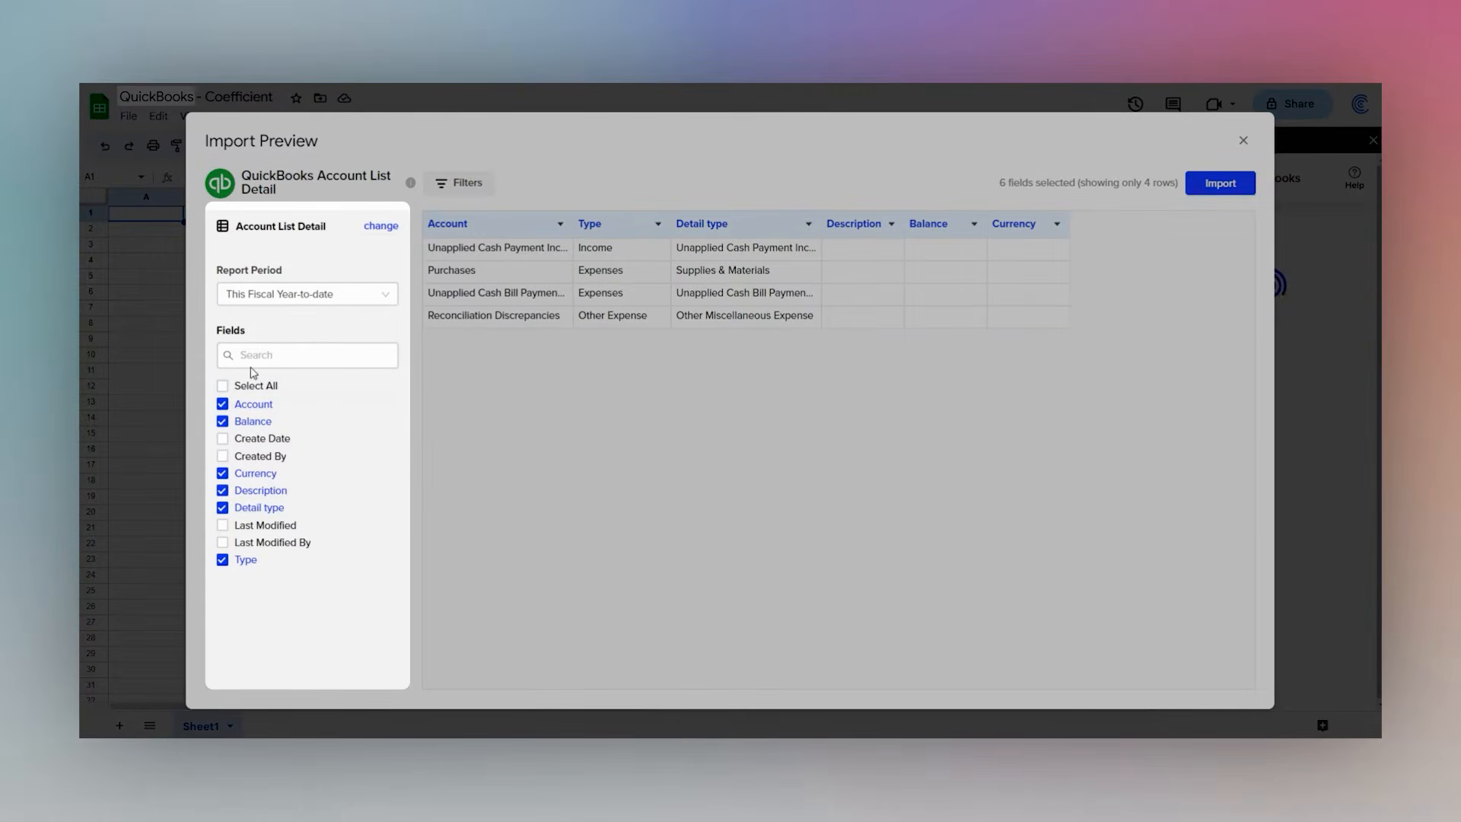
Step: Examine the report period, field and filter options offered for the Account List Detail report
{"action": "left_click", "coordinate": [293, 295]}
{"action": "left_click", "coordinate": [293, 294]}
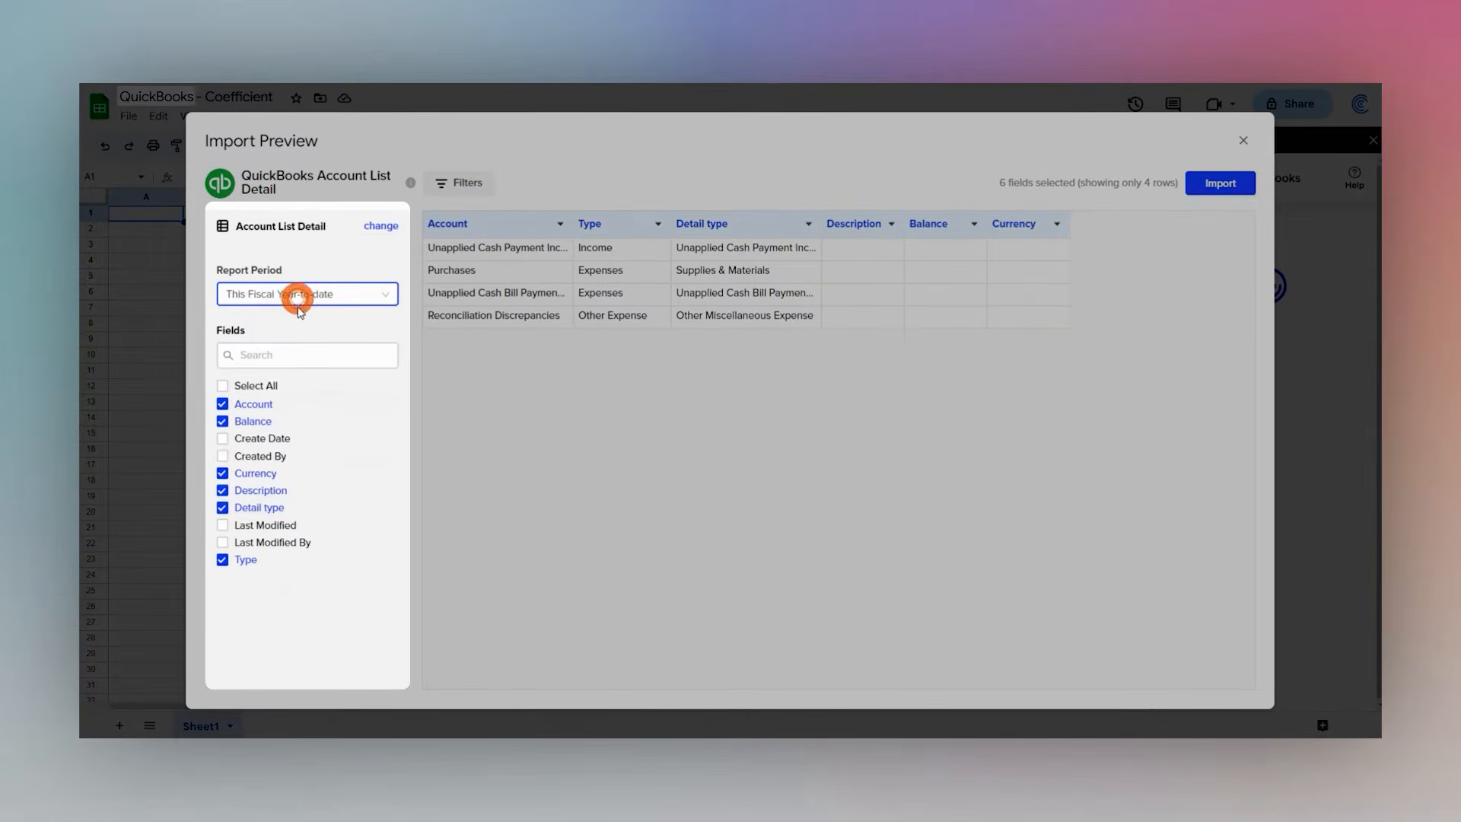
{"action": "left_click", "coordinate": [276, 356]}
{"action": "left_click", "coordinate": [466, 185]}
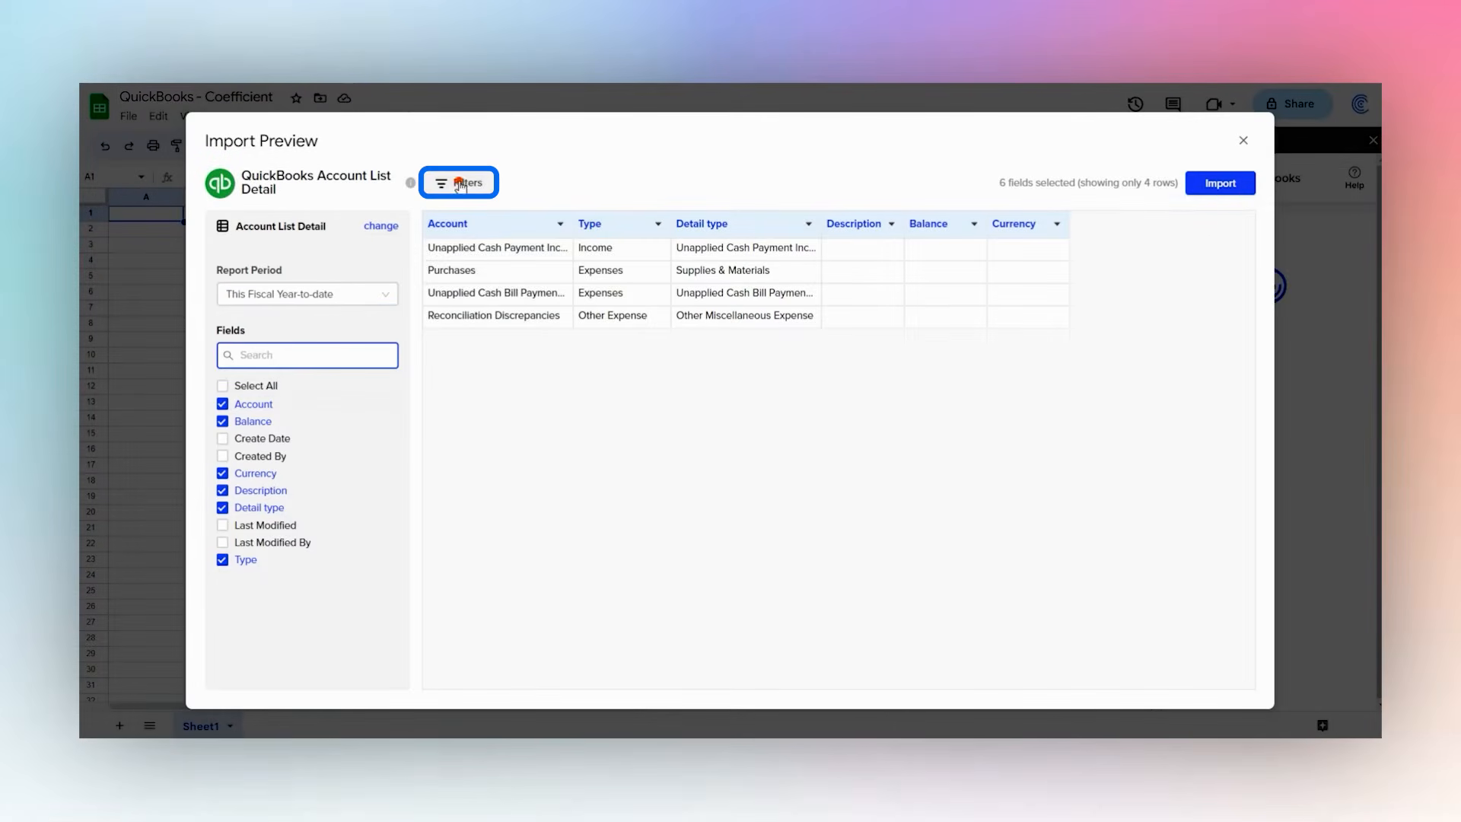
{"action": "left_click", "coordinate": [383, 265]}
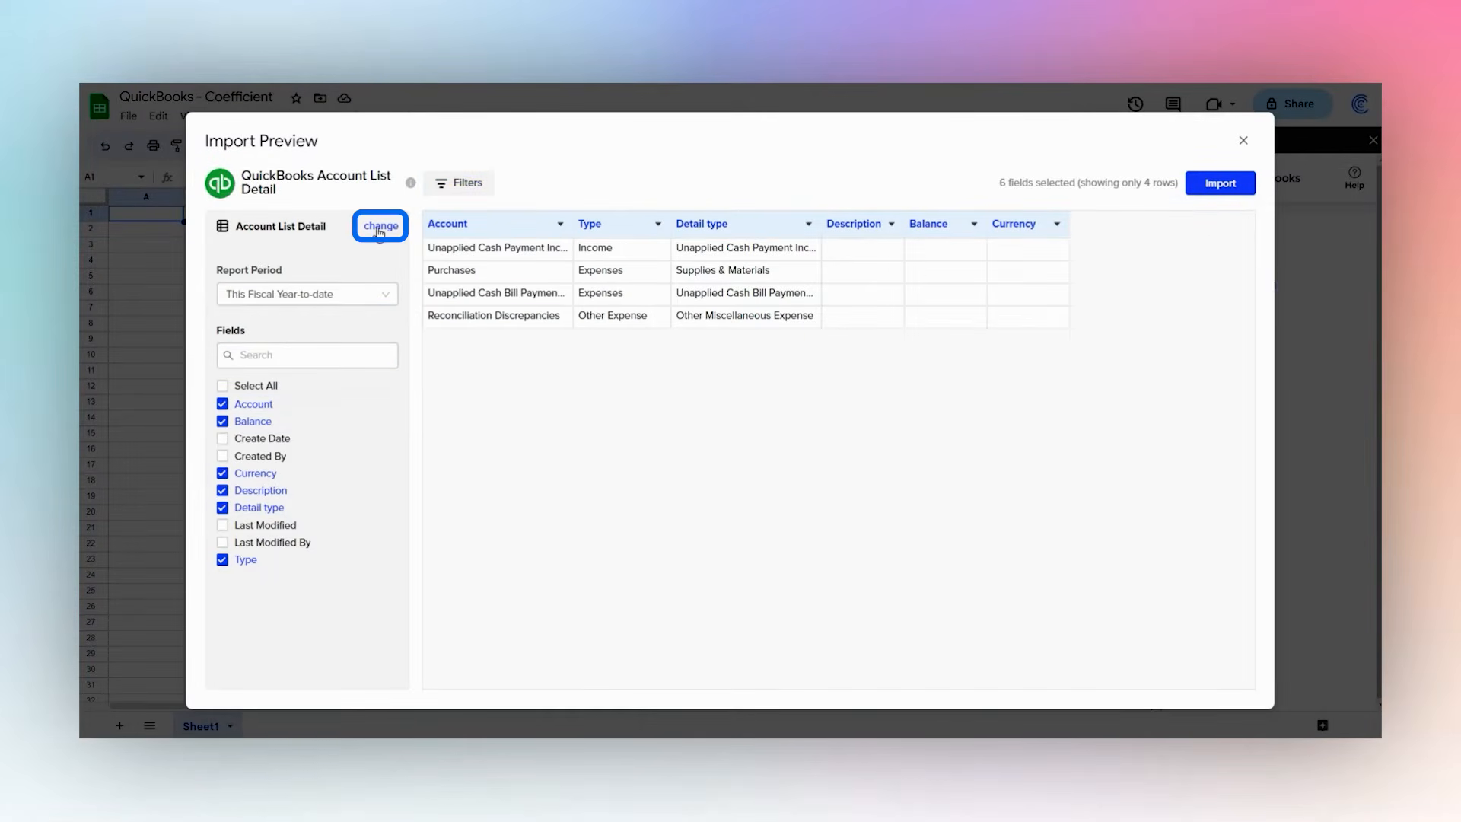
Step: Change the report being imported to Profit And Loss and look over its preview
{"action": "left_click", "coordinate": [379, 228]}
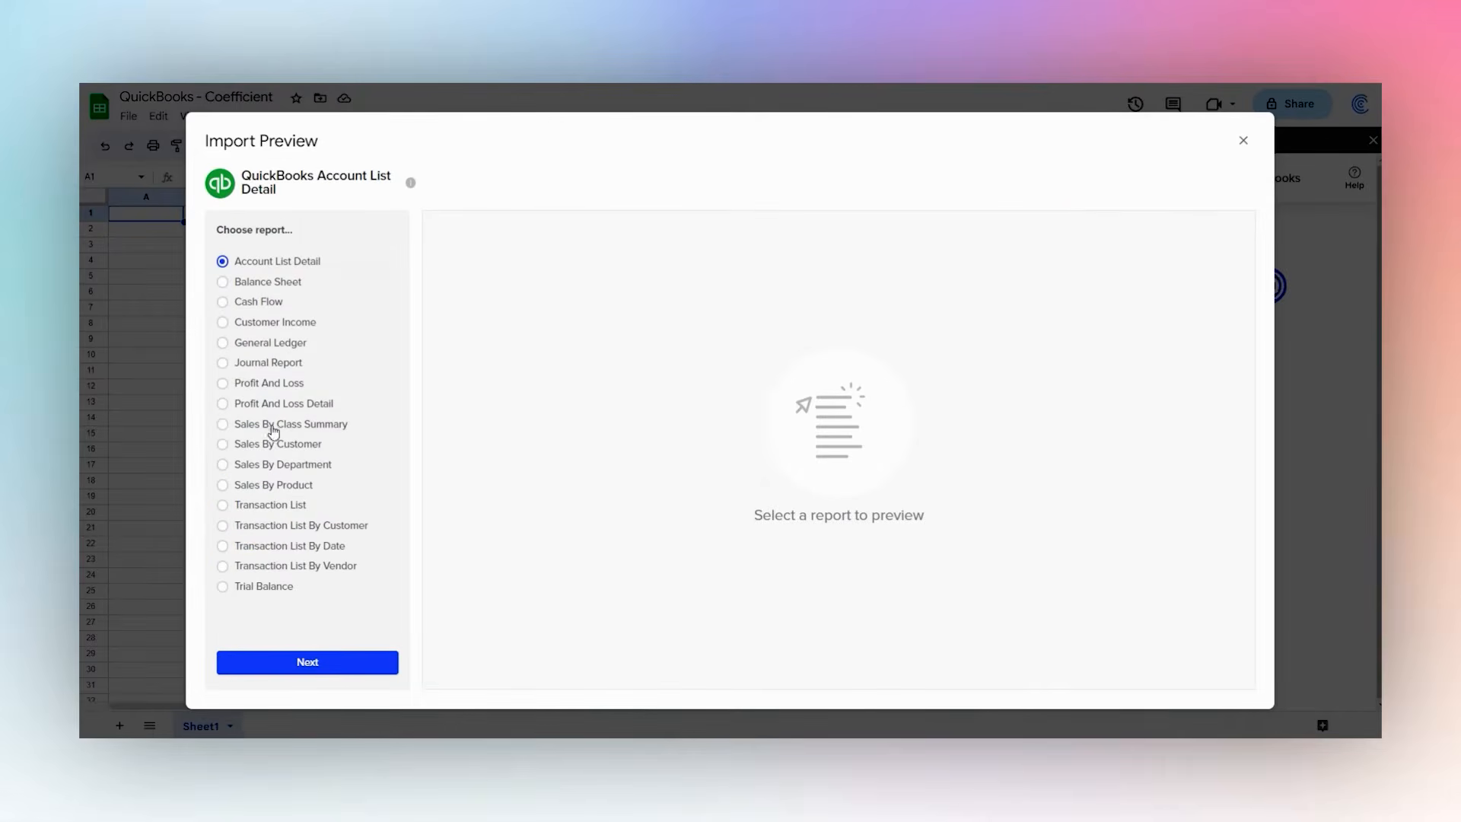
{"action": "left_click", "coordinate": [271, 383]}
{"action": "left_click", "coordinate": [308, 663]}
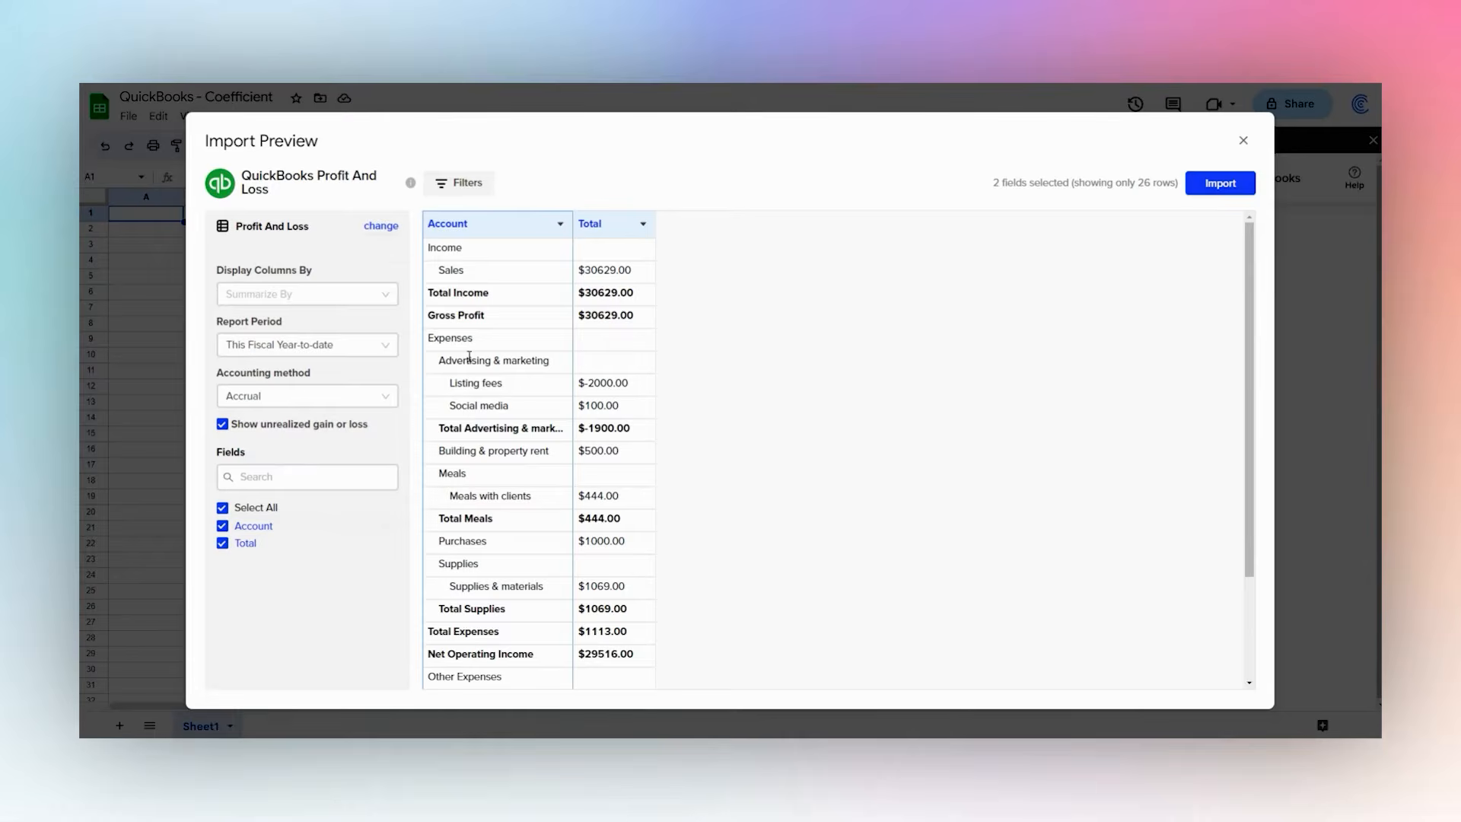
{"action": "scroll", "coordinate": [506, 333], "scroll_direction": "down", "scroll_amount": 3}
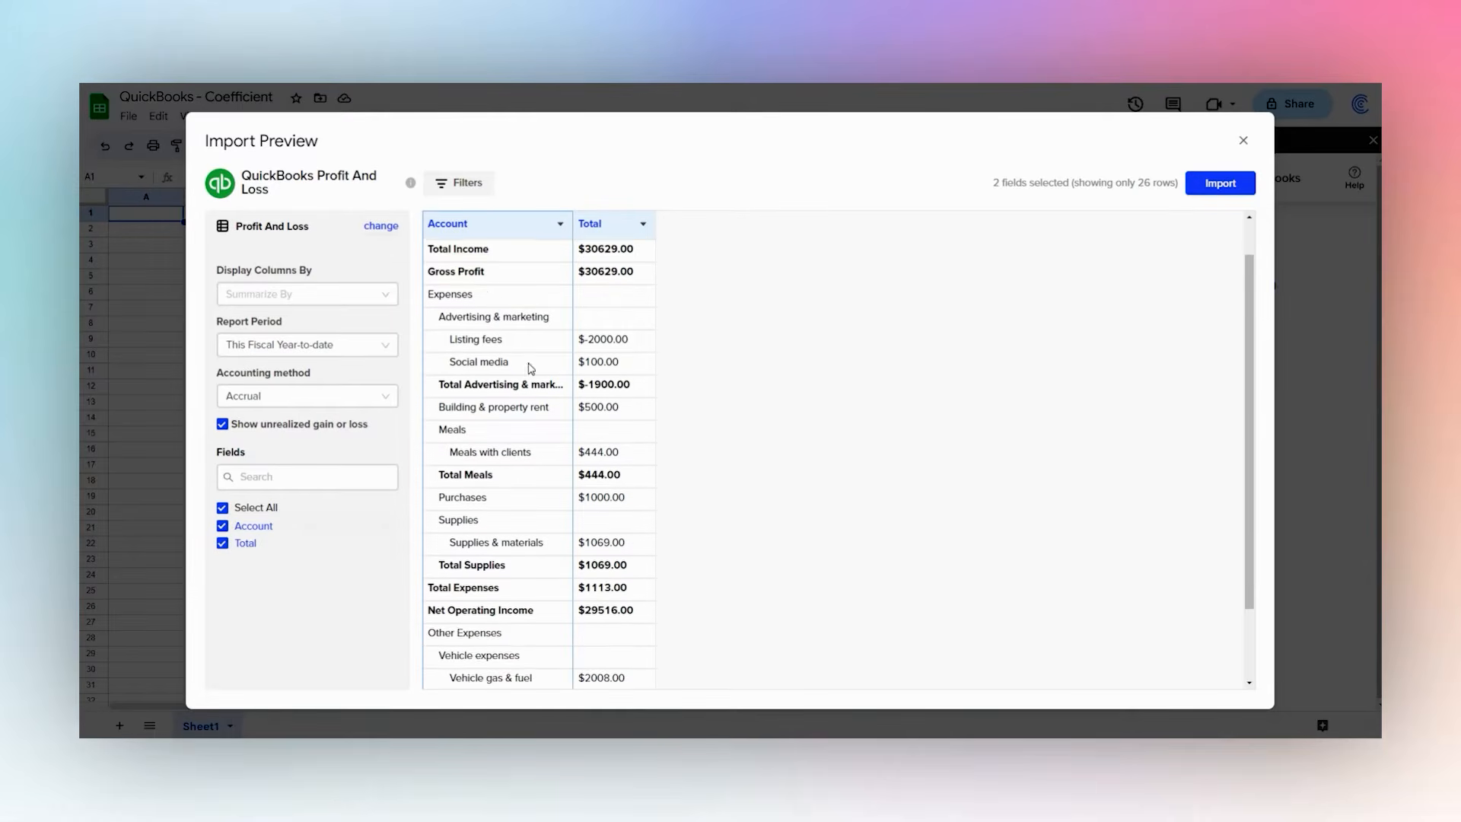
Step: Display the Profit And Loss report's columns by Months and refresh the preview
{"action": "left_click", "coordinate": [309, 294]}
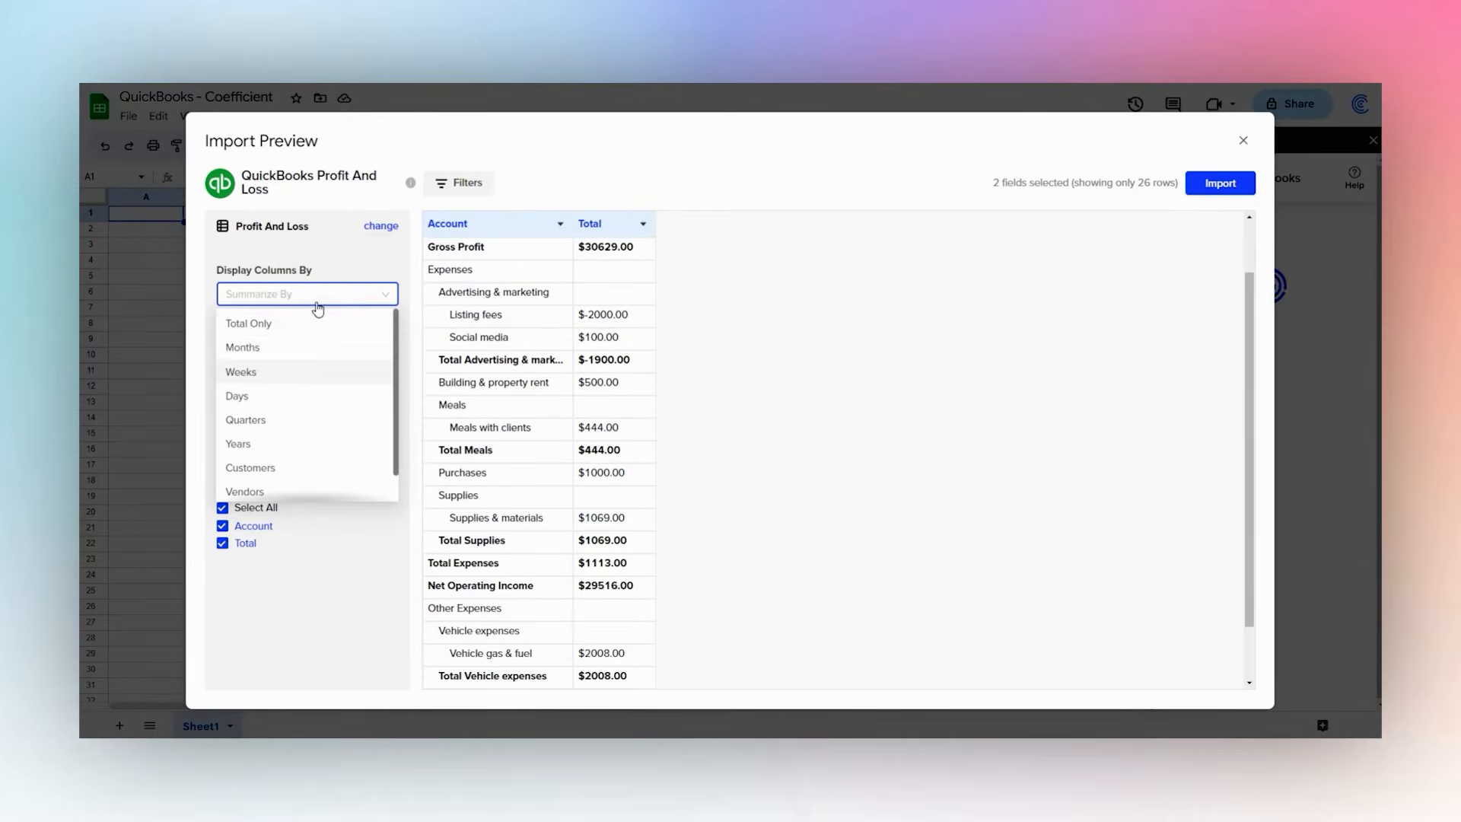
{"action": "left_click", "coordinate": [277, 351]}
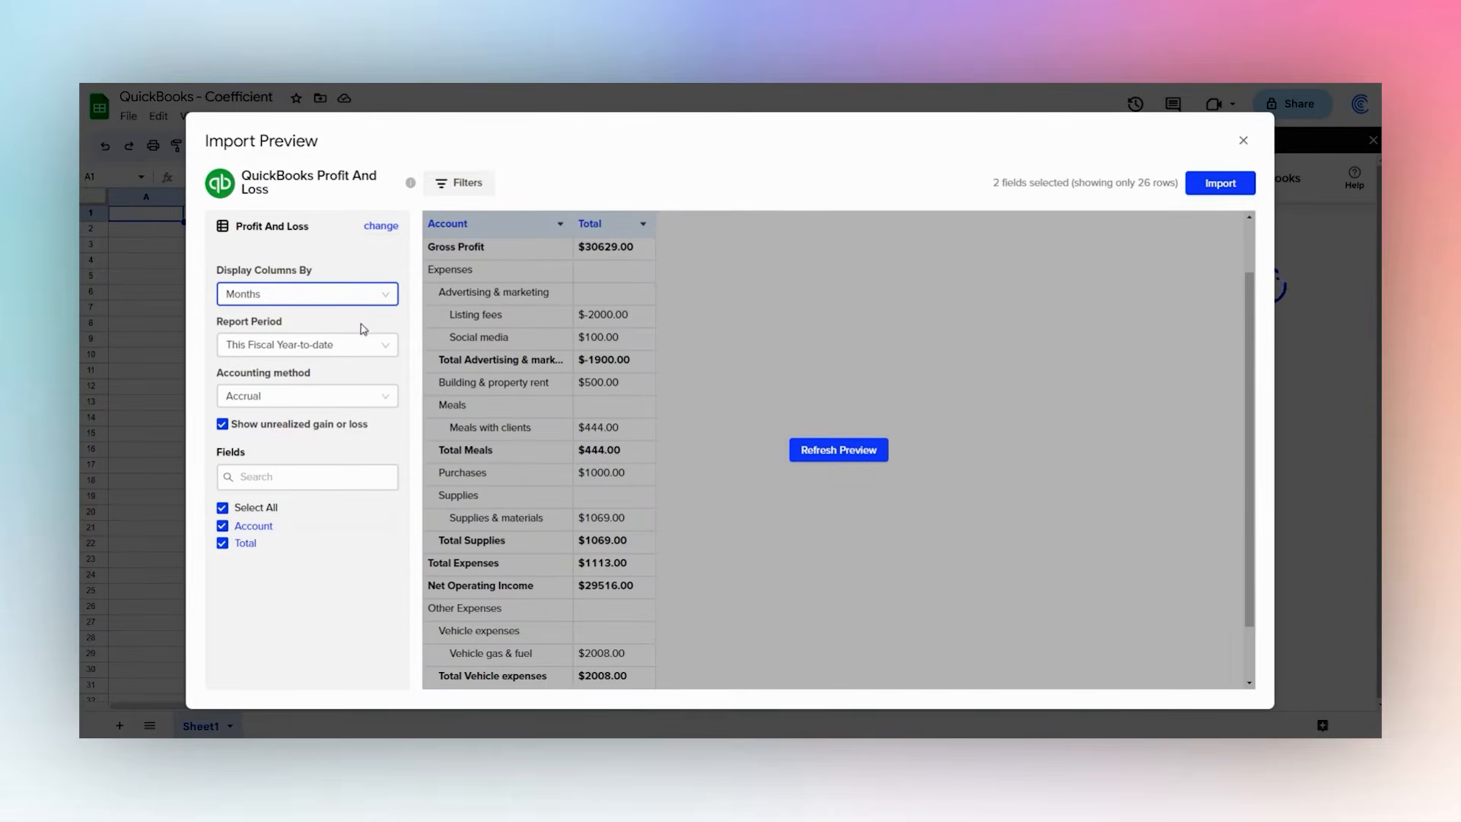
{"action": "left_click", "coordinate": [799, 455]}
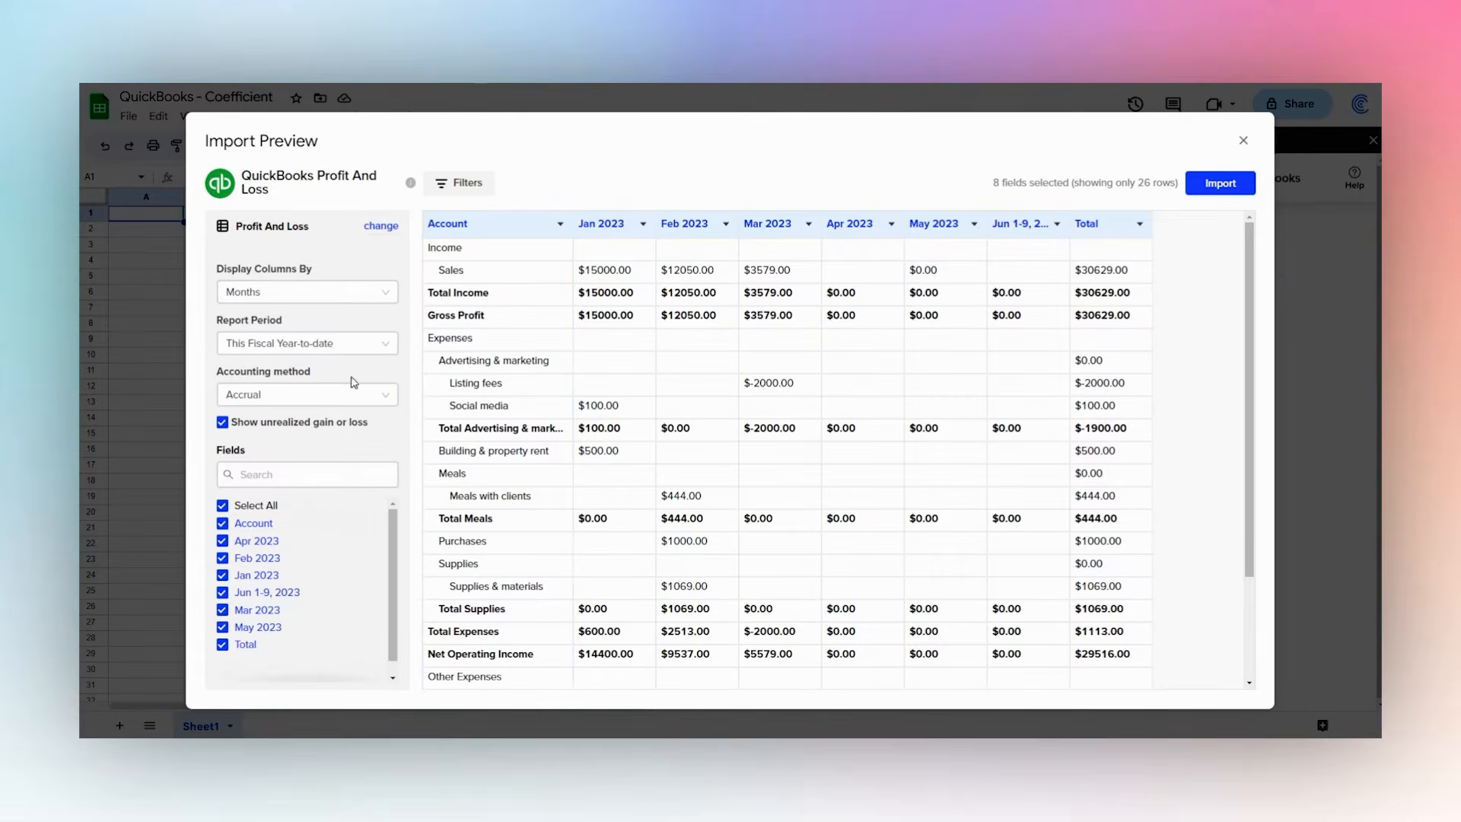
Step: Examine the accounting method choices, selected fields and available filters of the Profit And Loss report without changing them
{"action": "left_click", "coordinate": [287, 401]}
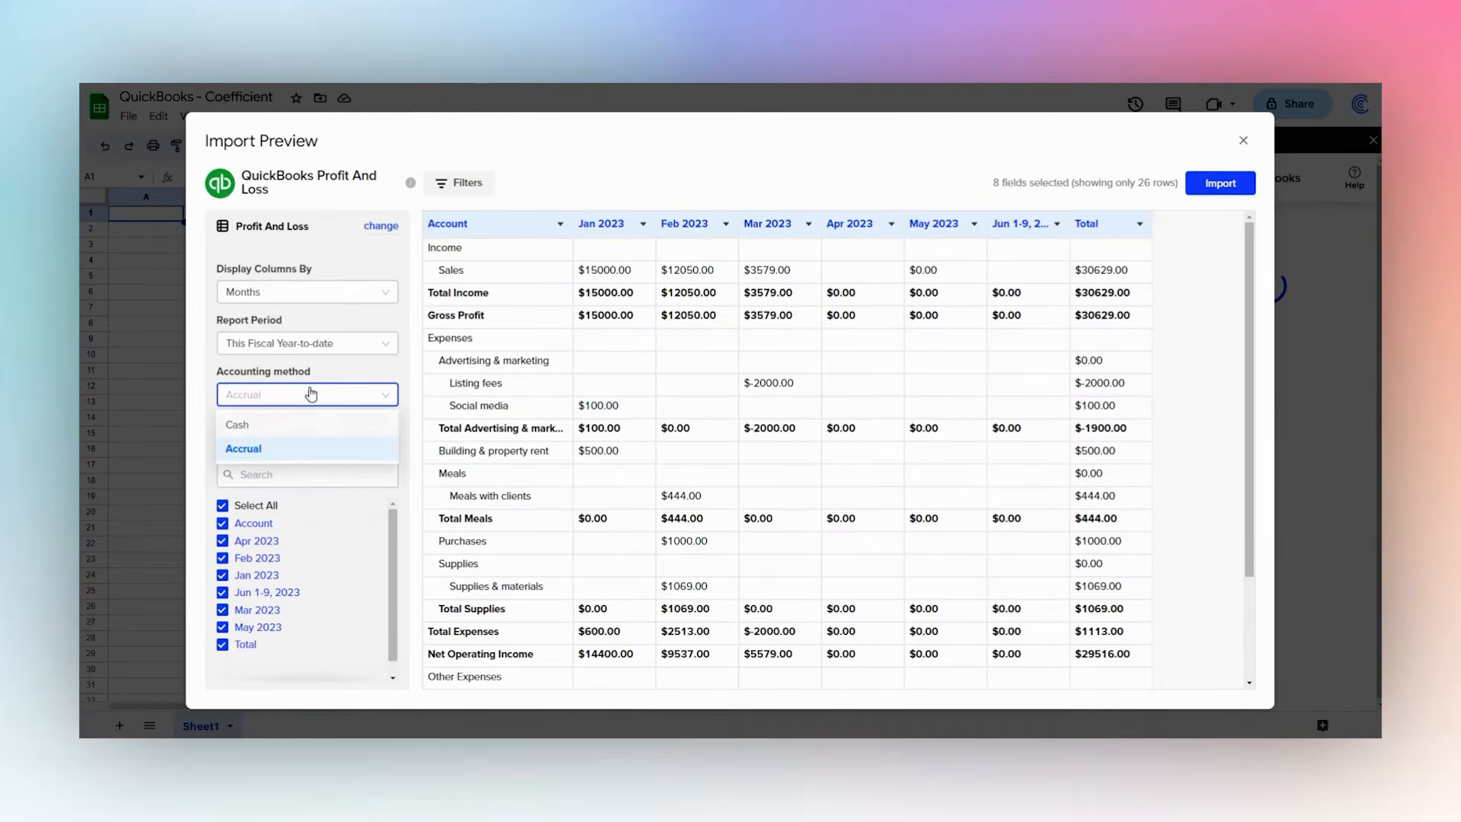
{"action": "left_click", "coordinate": [350, 378]}
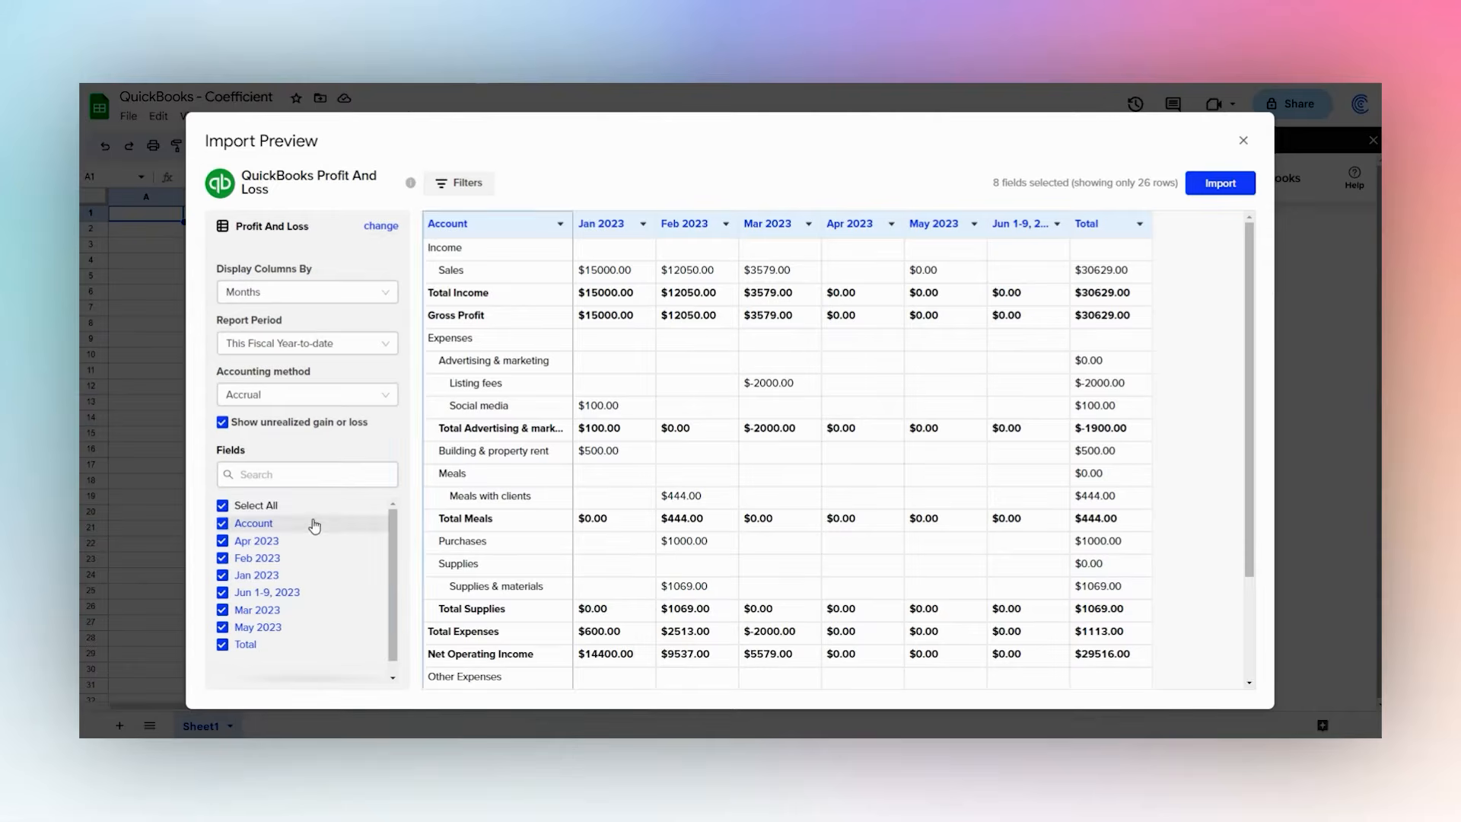
{"action": "scroll", "coordinate": [318, 537], "scroll_direction": "down", "scroll_amount": 1}
{"action": "scroll", "coordinate": [317, 537], "scroll_direction": "up", "scroll_amount": 1}
{"action": "left_click", "coordinate": [449, 192]}
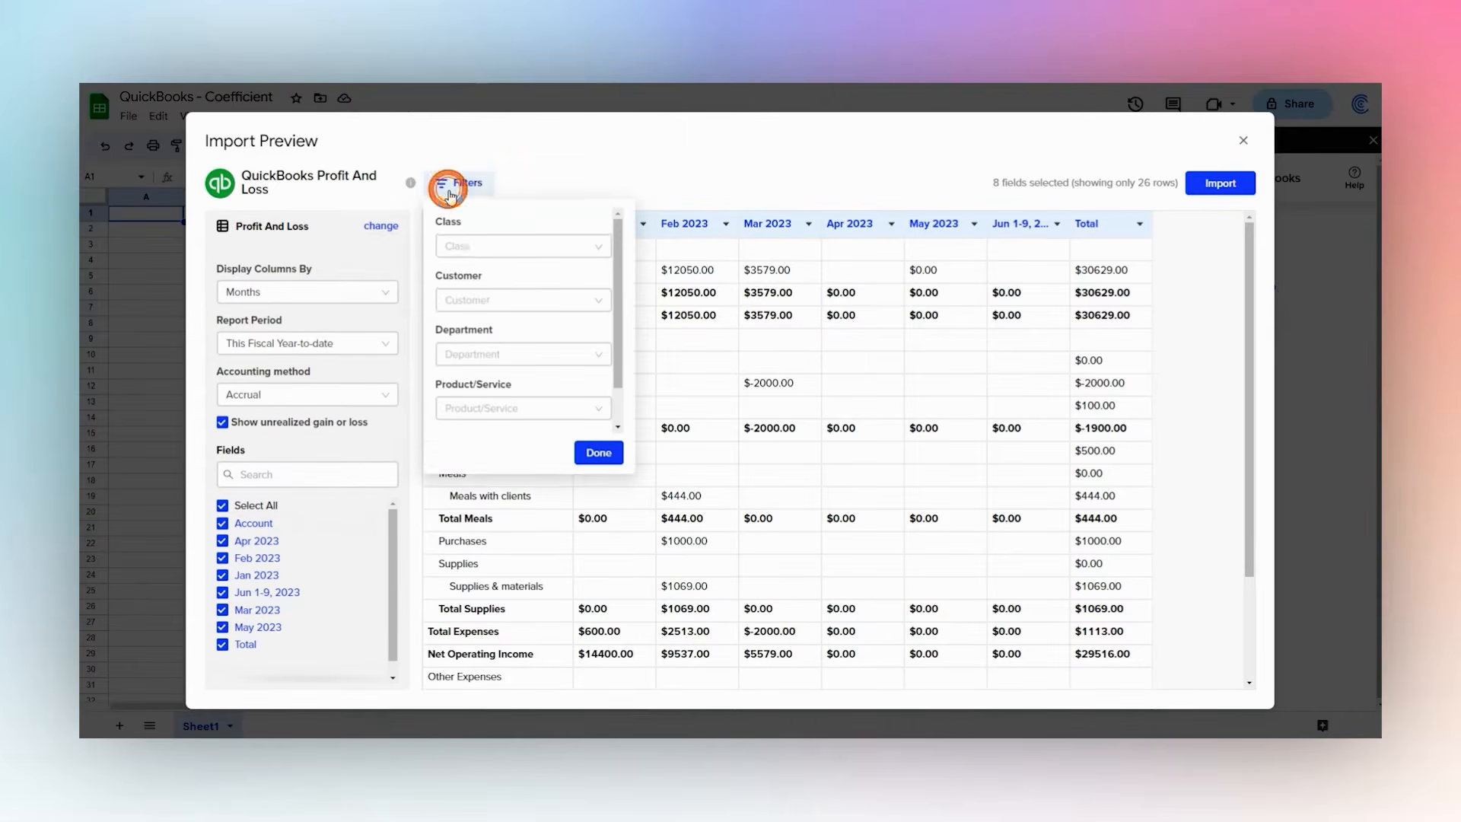
{"action": "scroll", "coordinate": [499, 309], "scroll_direction": "down", "scroll_amount": 1}
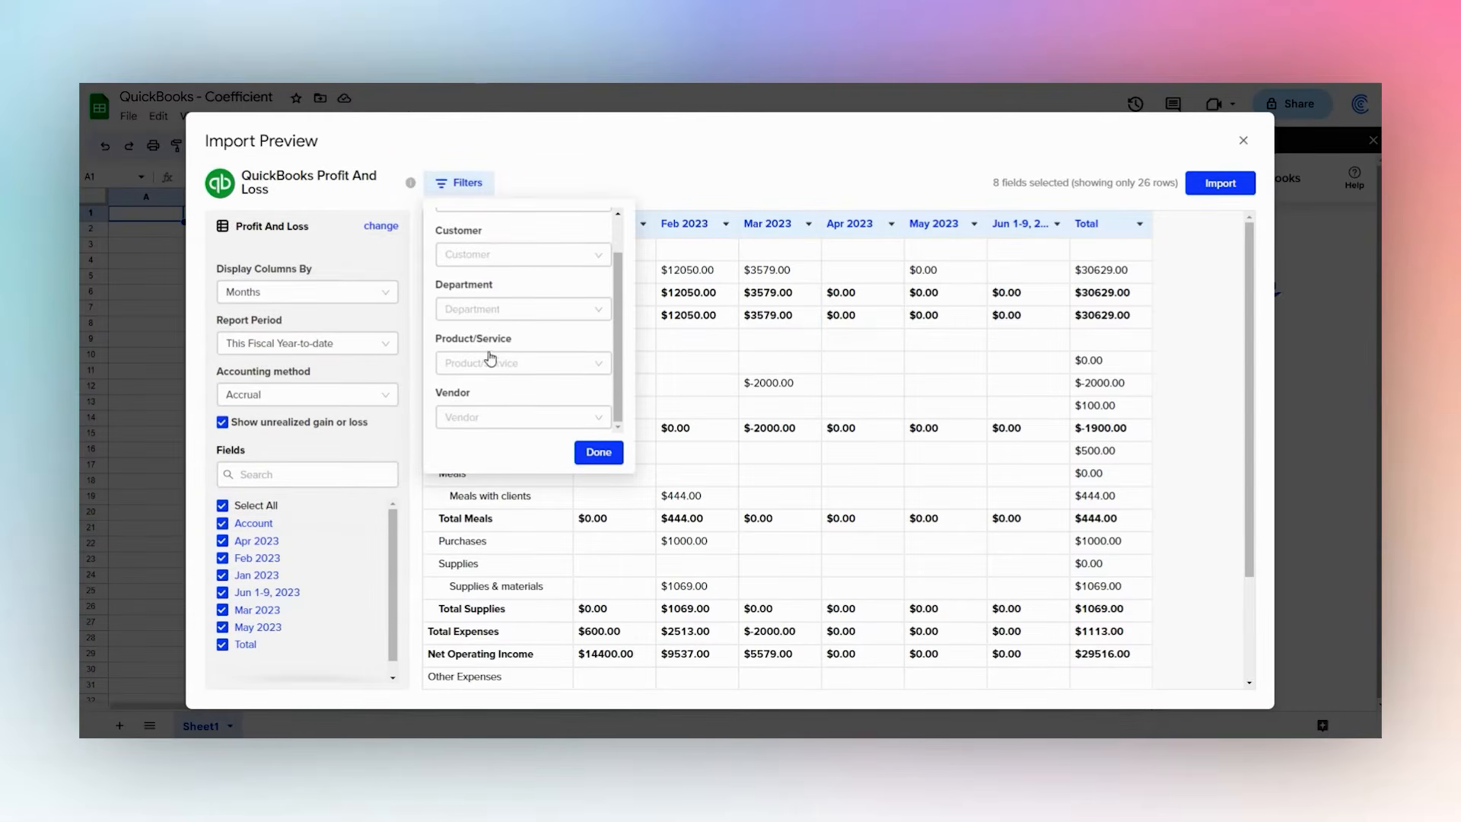
{"action": "scroll", "coordinate": [487, 319], "scroll_direction": "up", "scroll_amount": 1}
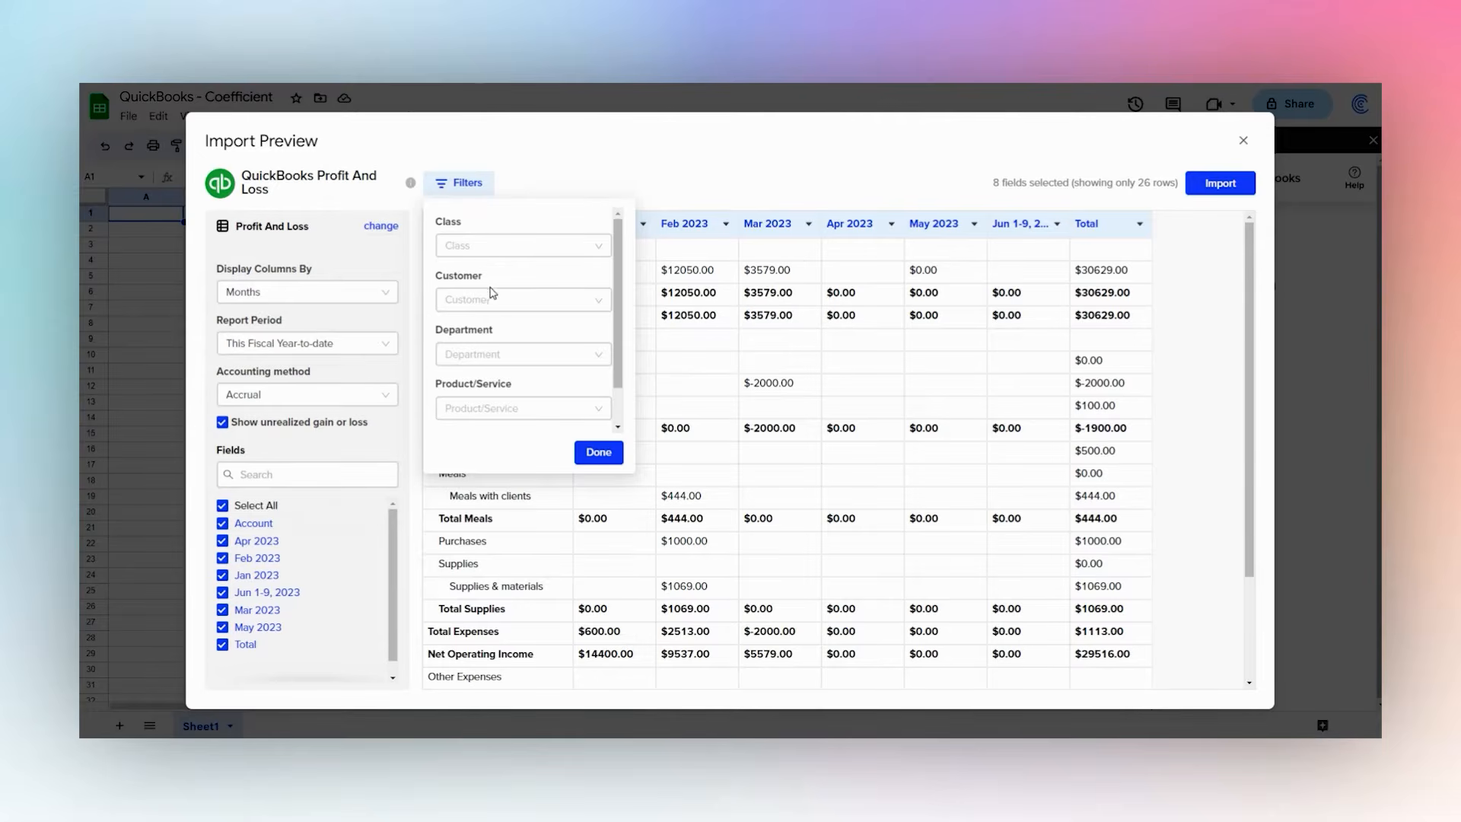
{"action": "left_click", "coordinate": [594, 453]}
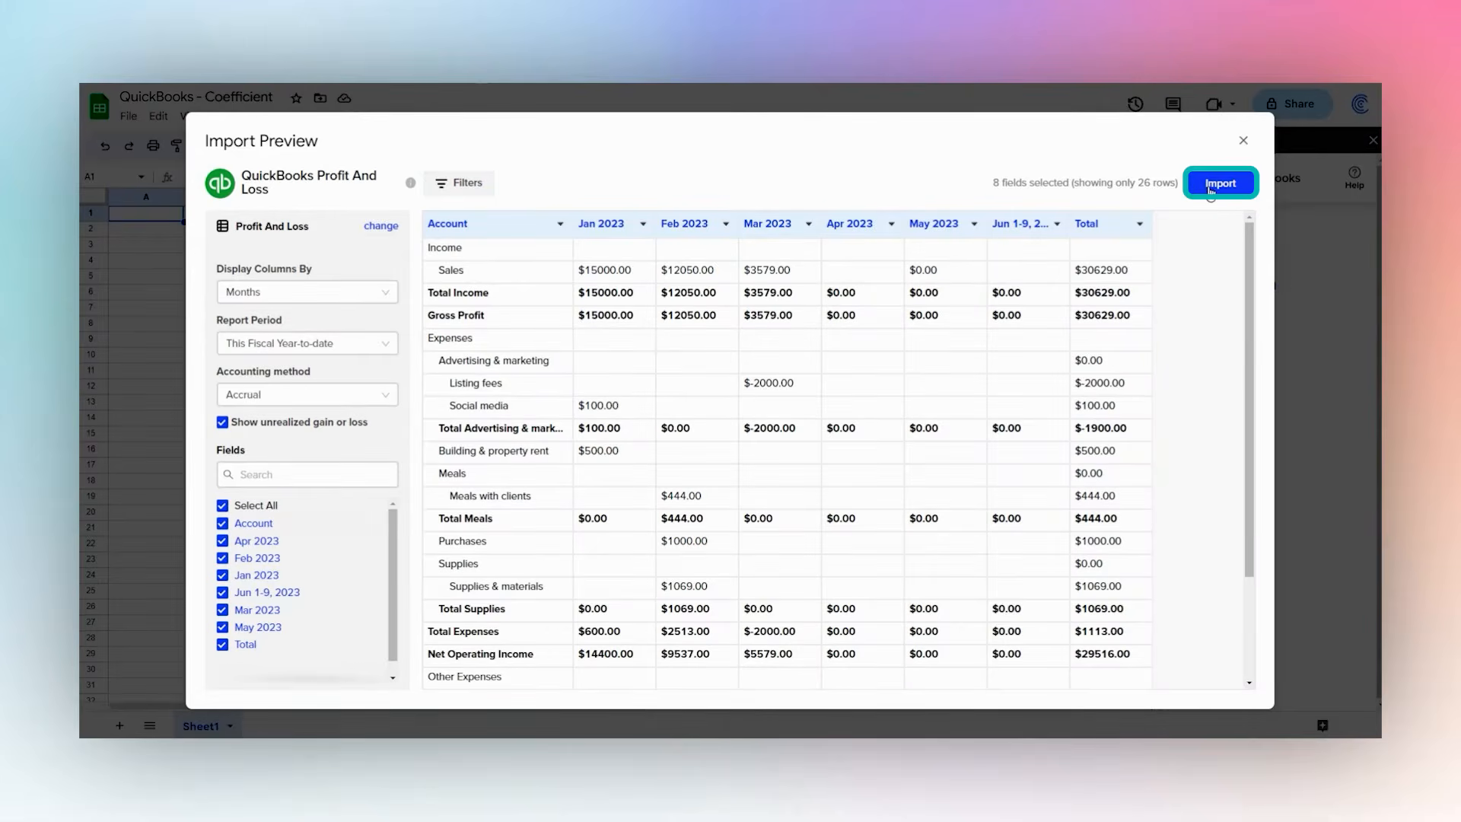
Step: Import the Profit And Loss report into the spreadsheet, decline auto-refresh, and review the import's settings
{"action": "left_click", "coordinate": [1210, 187]}
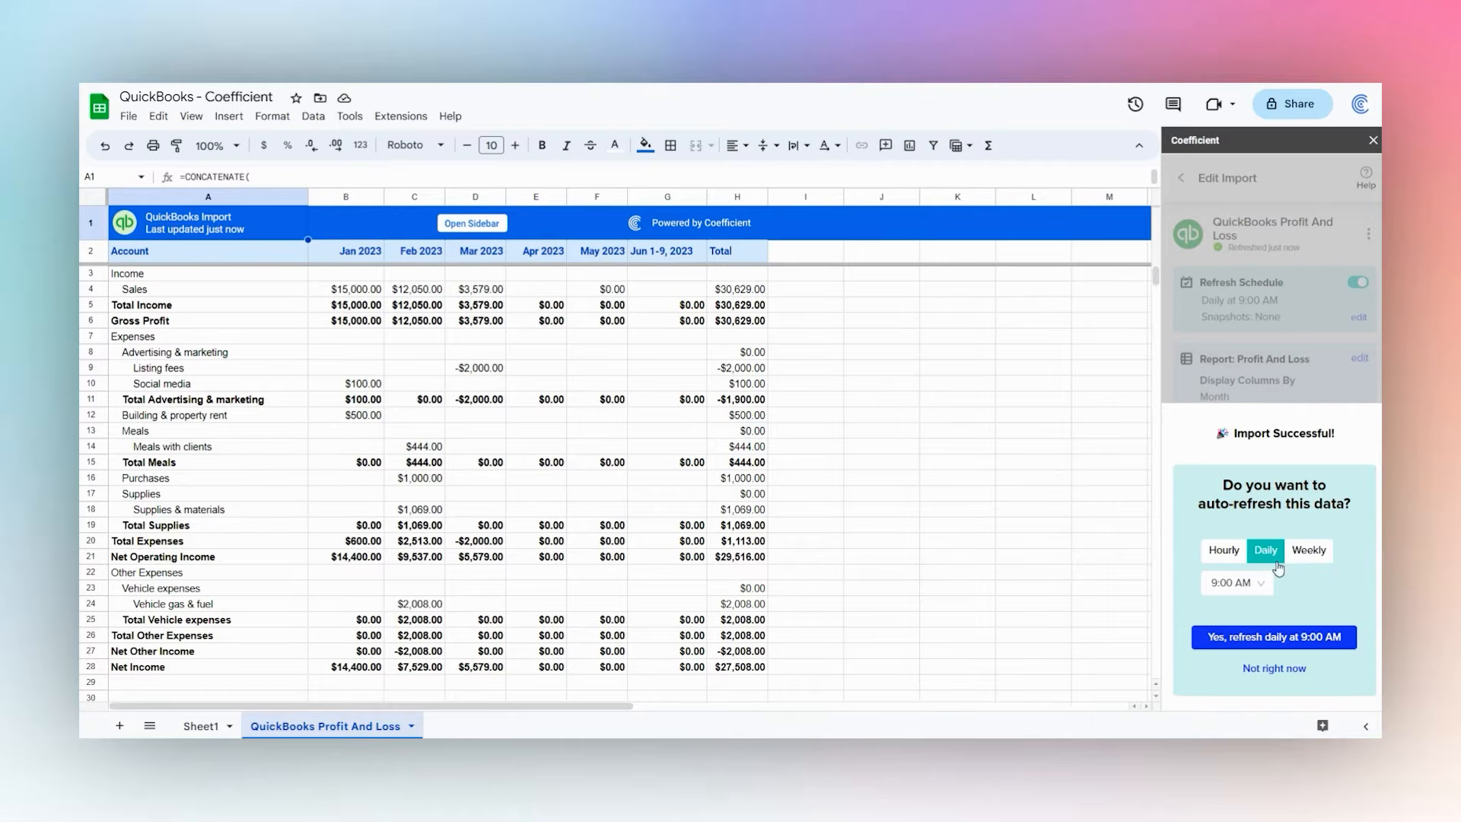
{"action": "left_click", "coordinate": [1274, 669]}
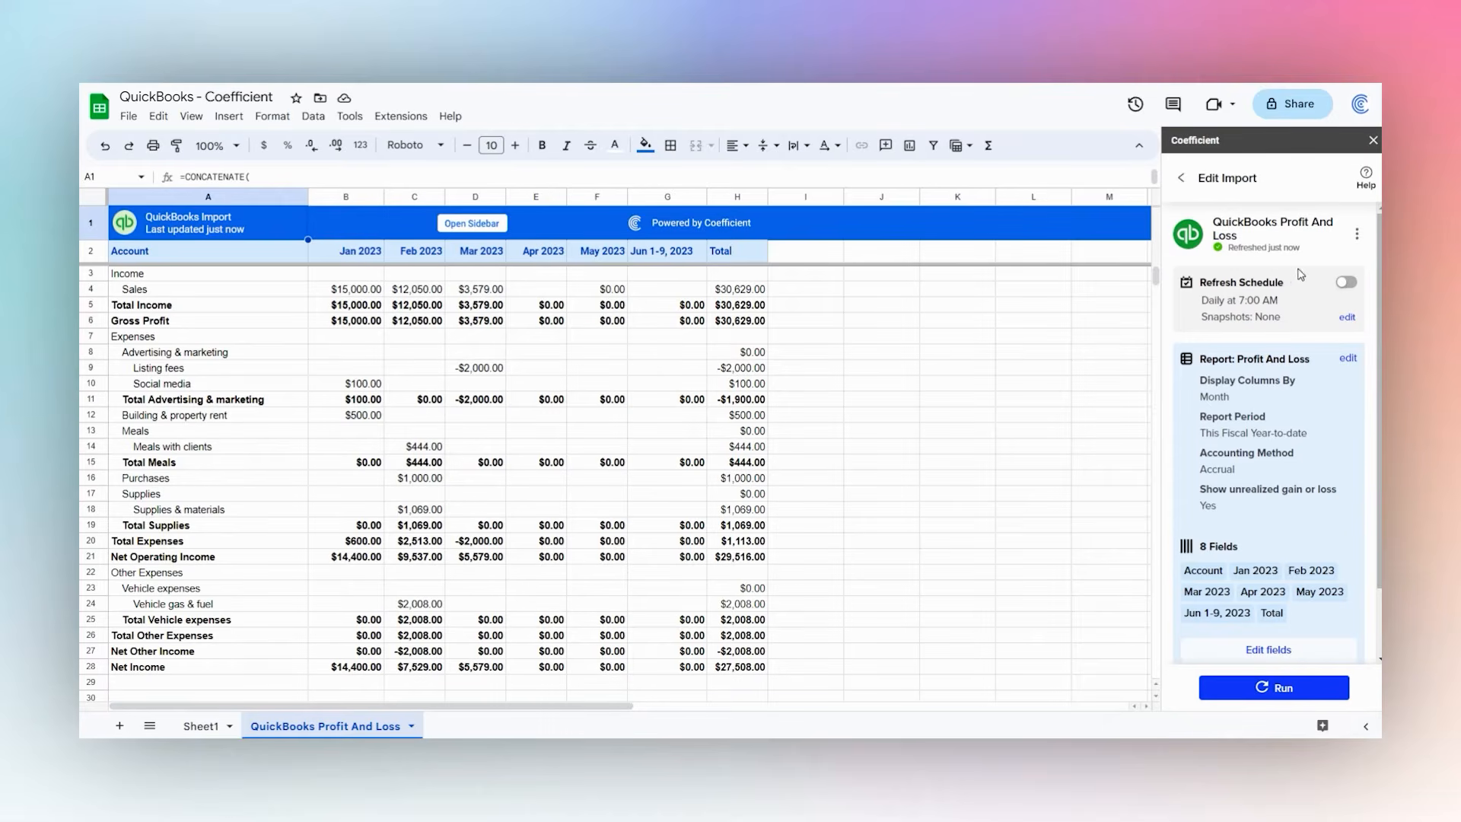
{"action": "scroll", "coordinate": [1317, 366], "scroll_direction": "down", "scroll_amount": 1}
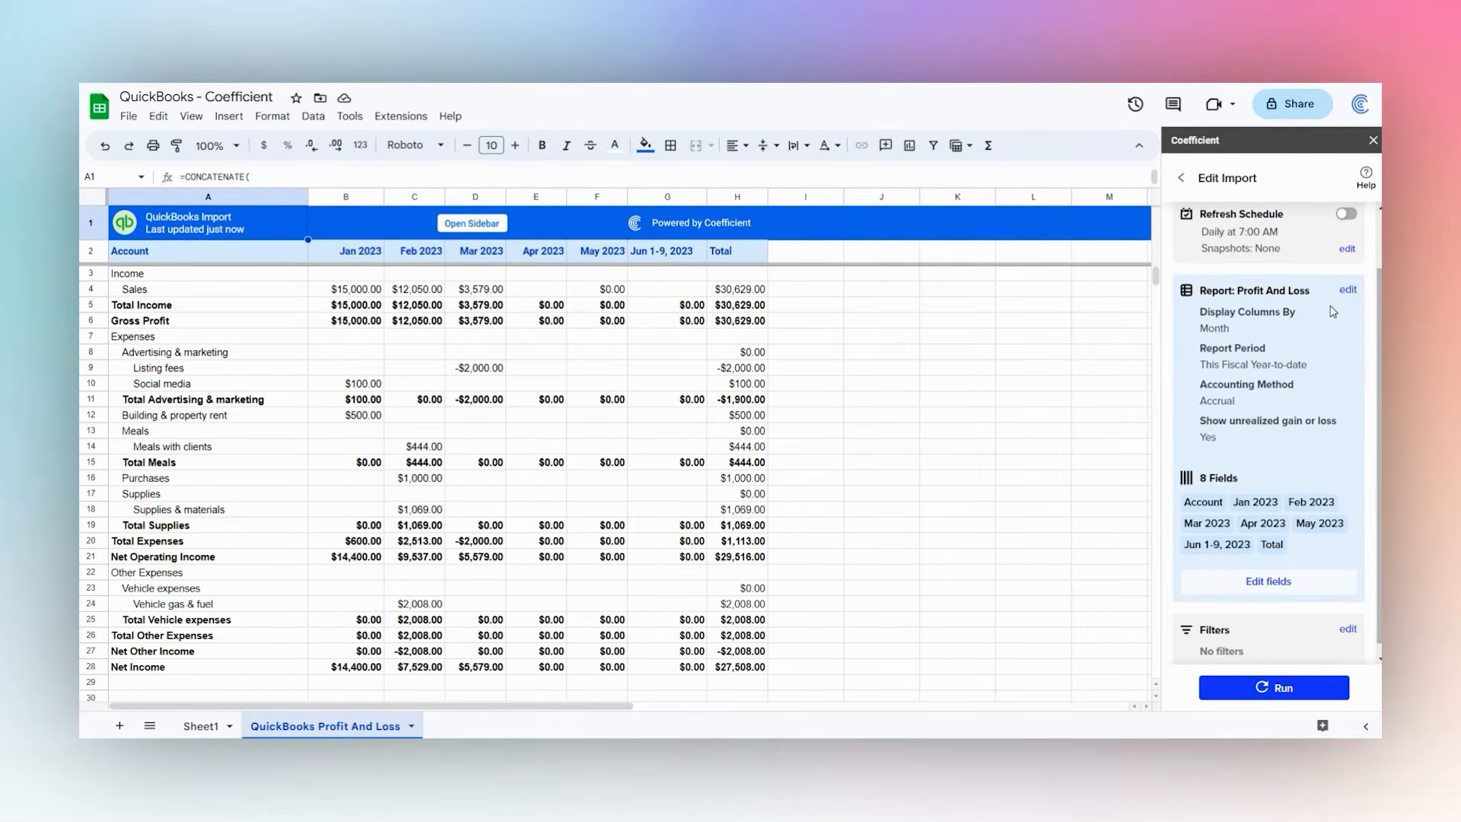
{"action": "scroll", "coordinate": [1282, 428], "scroll_direction": "down", "scroll_amount": 1}
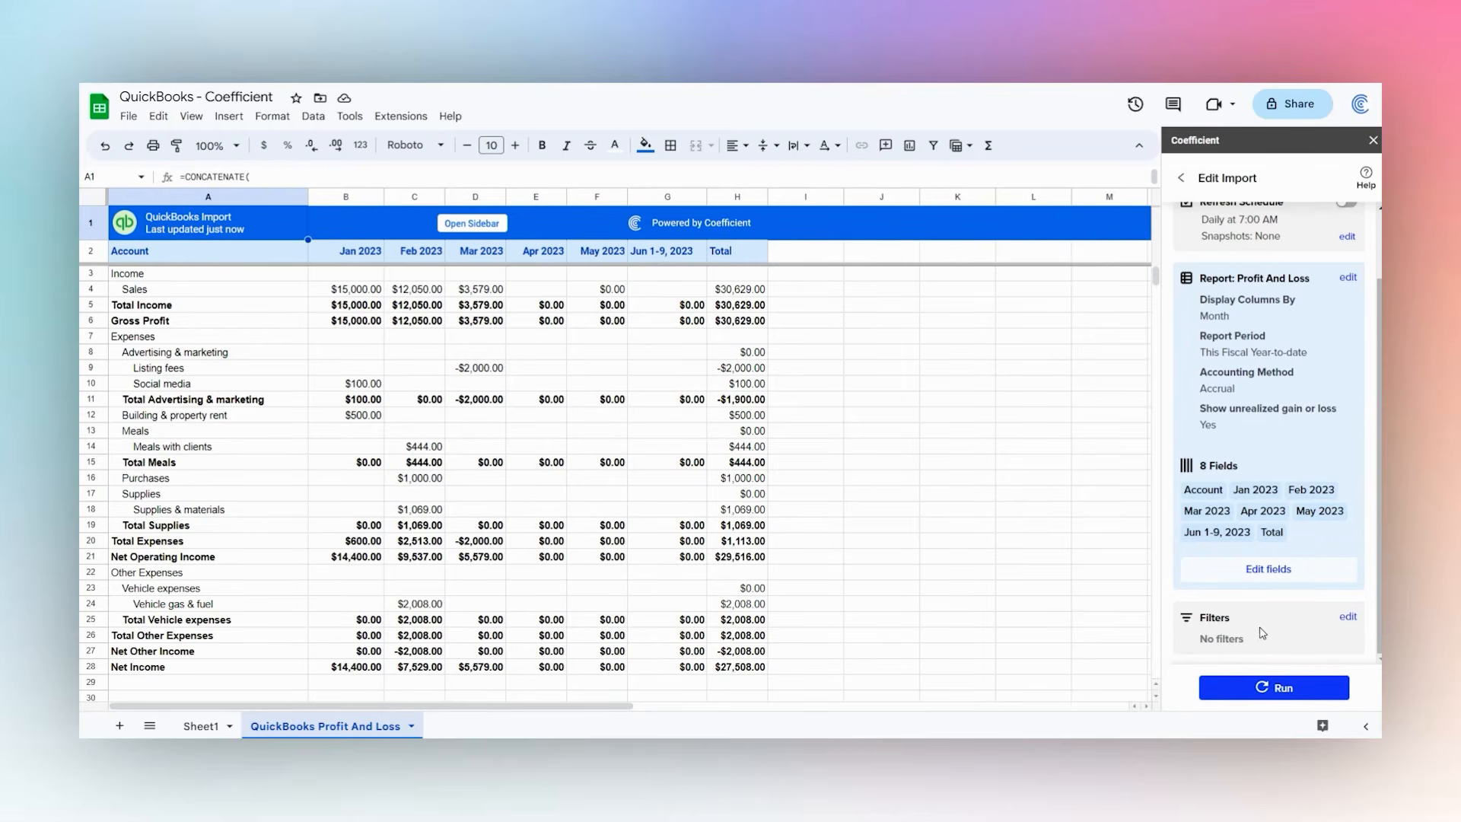
{"action": "scroll", "coordinate": [1263, 601], "scroll_direction": "up", "scroll_amount": 1}
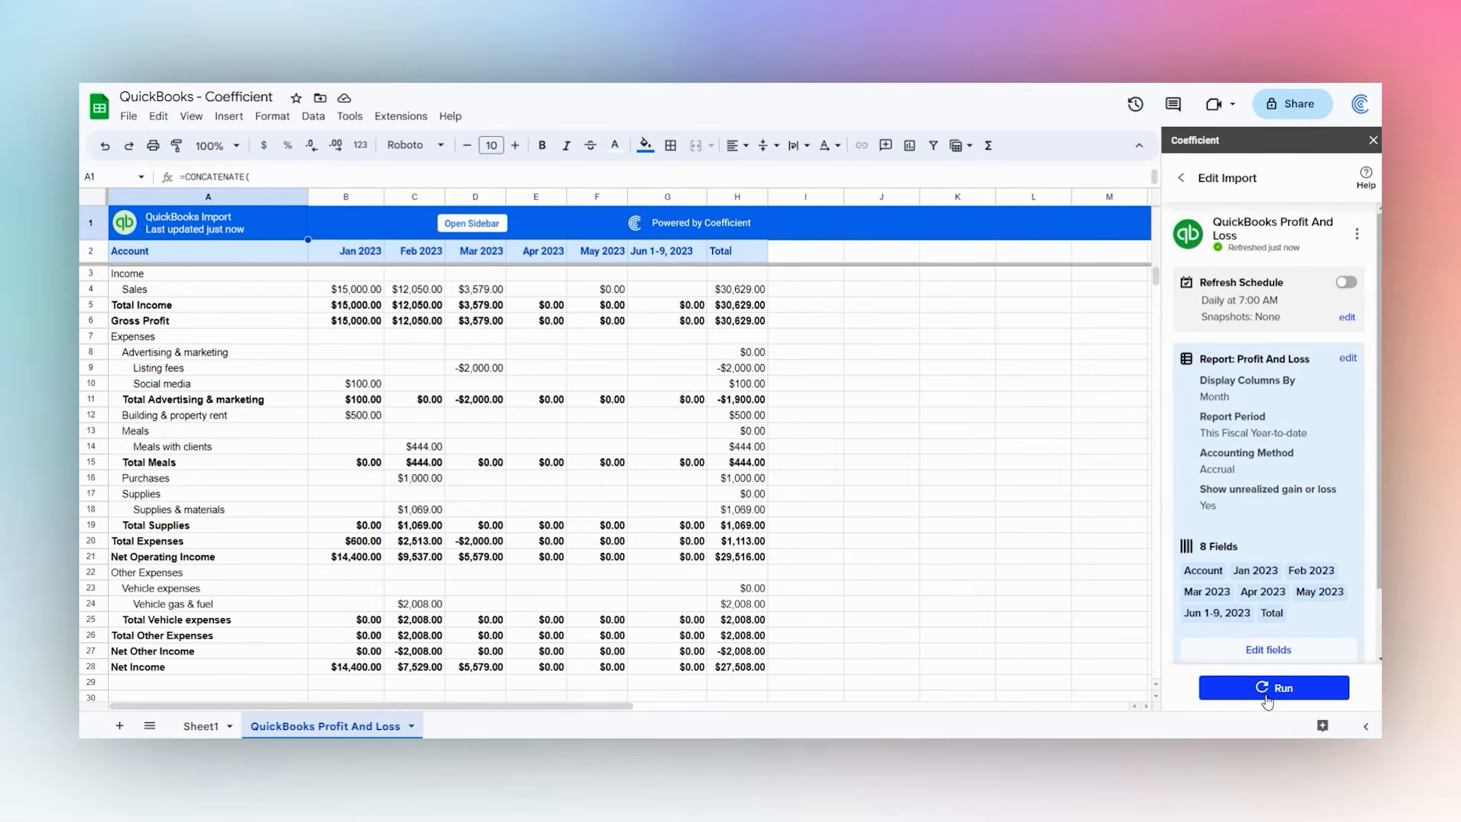
Step: Look over the Profit And Loss import's further options, and set up a new QuickBooks import from Objects & Fields using the Estimate object
{"action": "left_click", "coordinate": [1353, 235]}
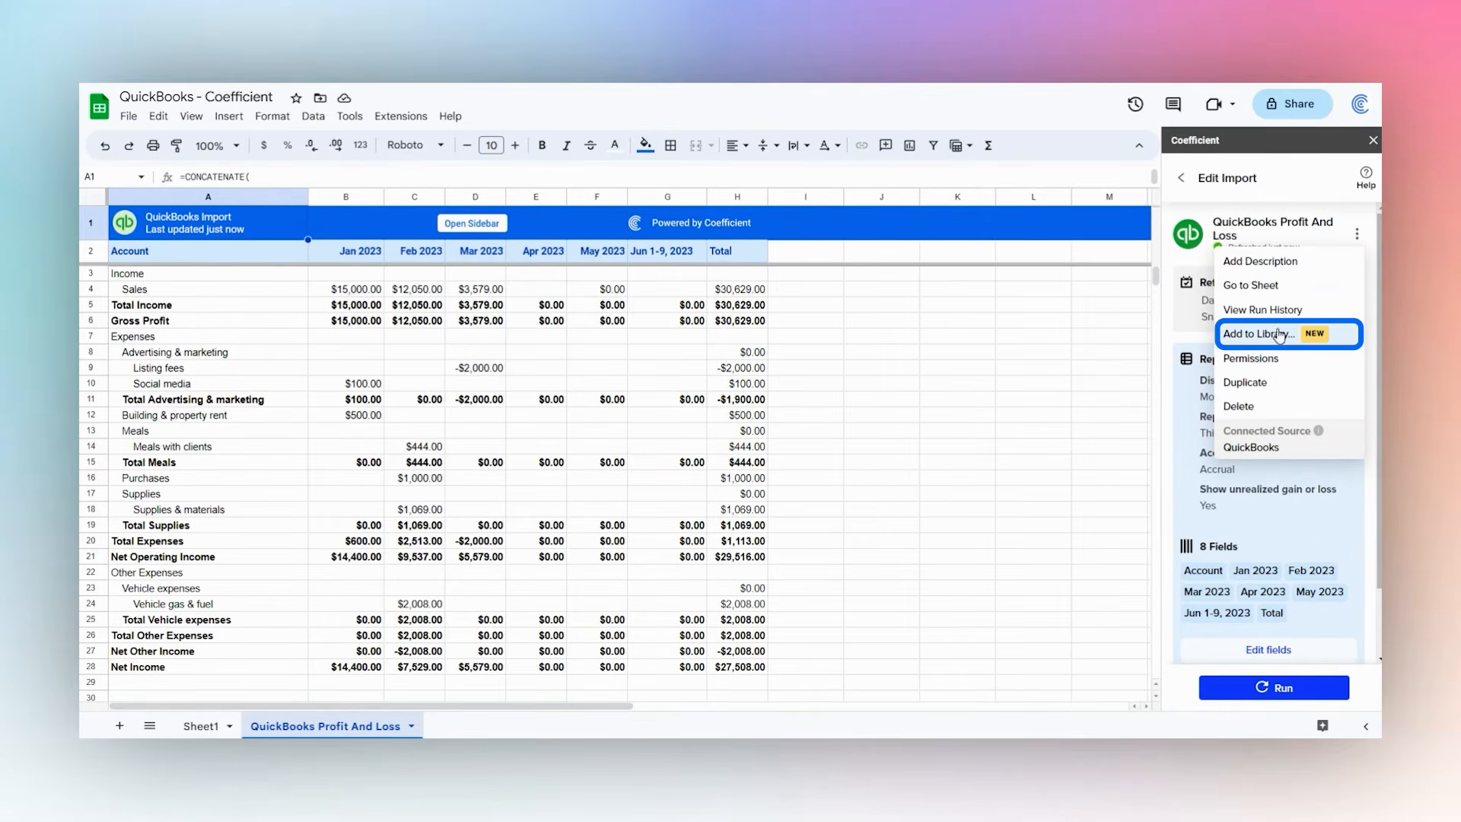
{"action": "left_click", "coordinate": [1182, 178]}
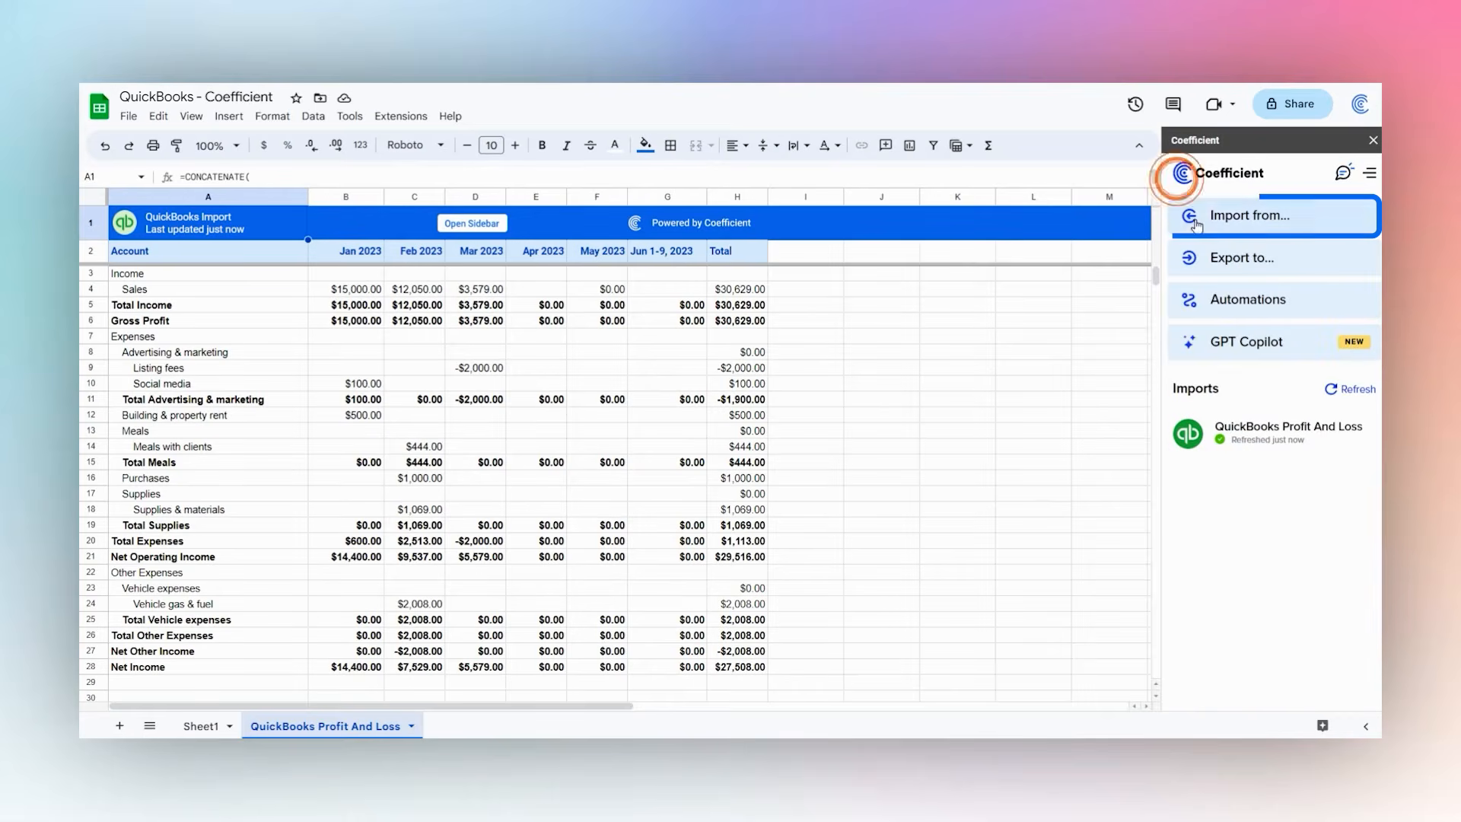
{"action": "left_click", "coordinate": [1182, 213]}
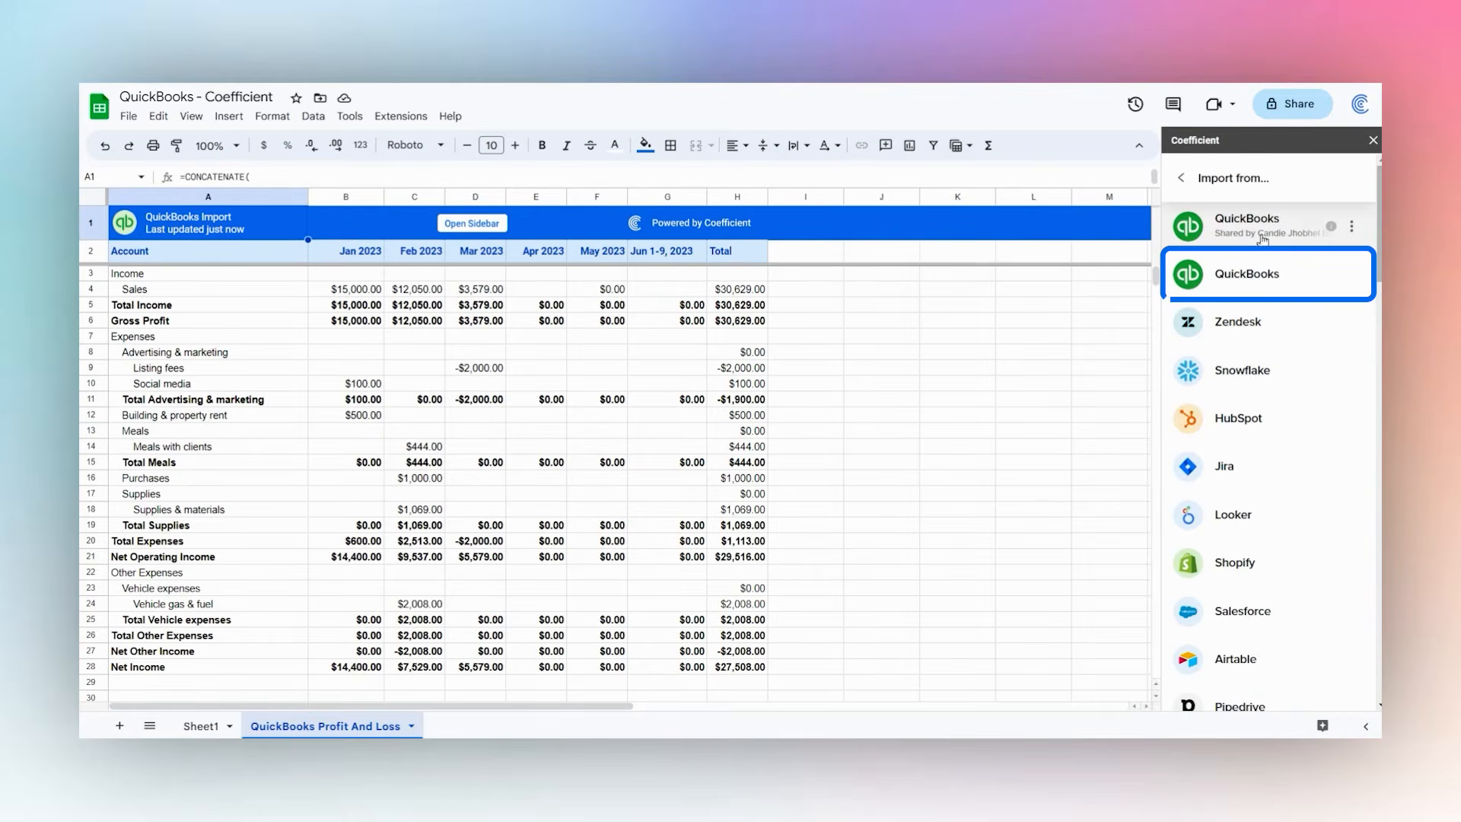
{"action": "left_click", "coordinate": [1251, 281]}
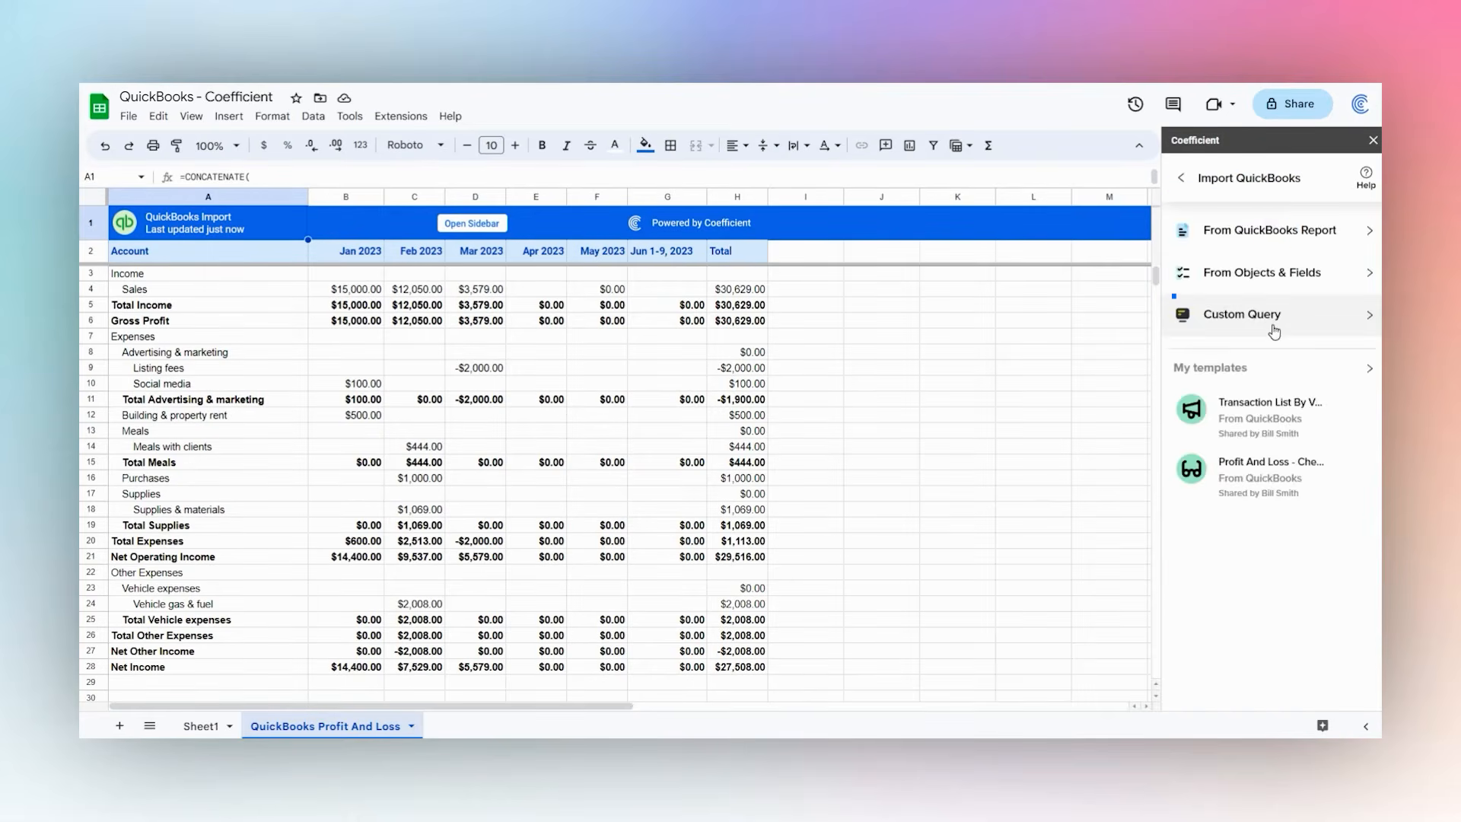
{"action": "left_click", "coordinate": [1232, 272]}
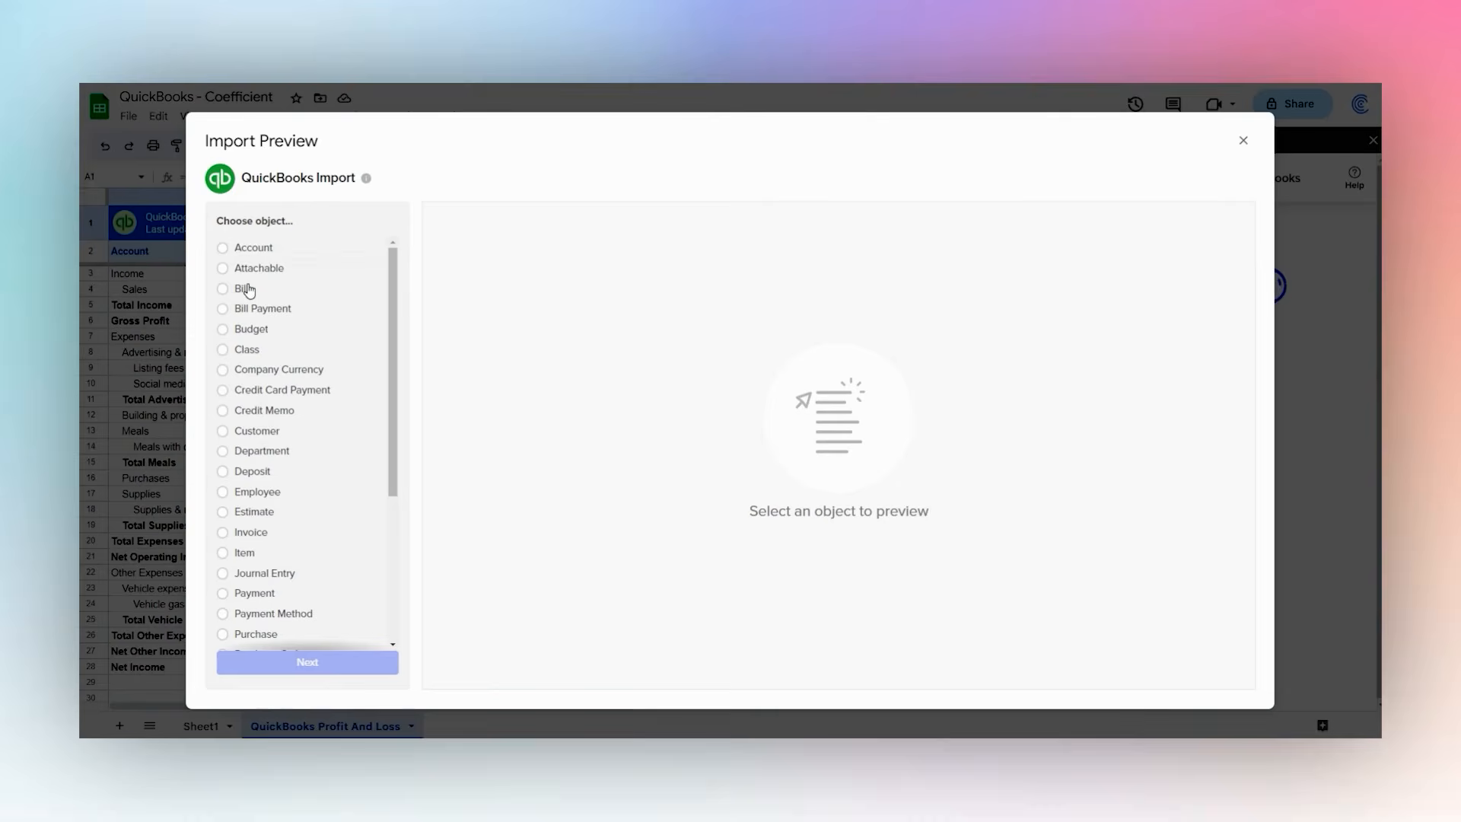
{"action": "left_click", "coordinate": [223, 513]}
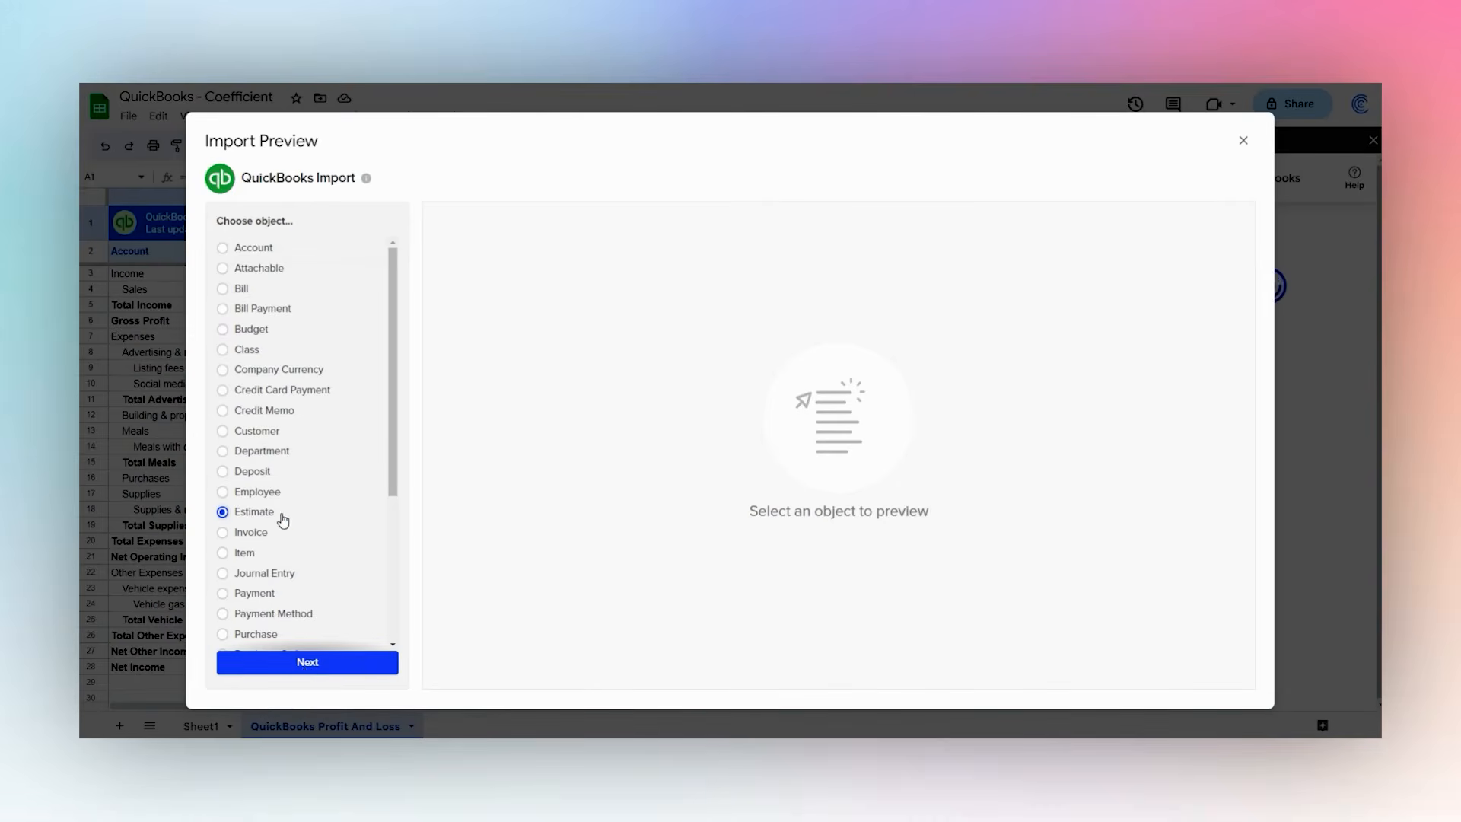
{"action": "left_click", "coordinate": [305, 667]}
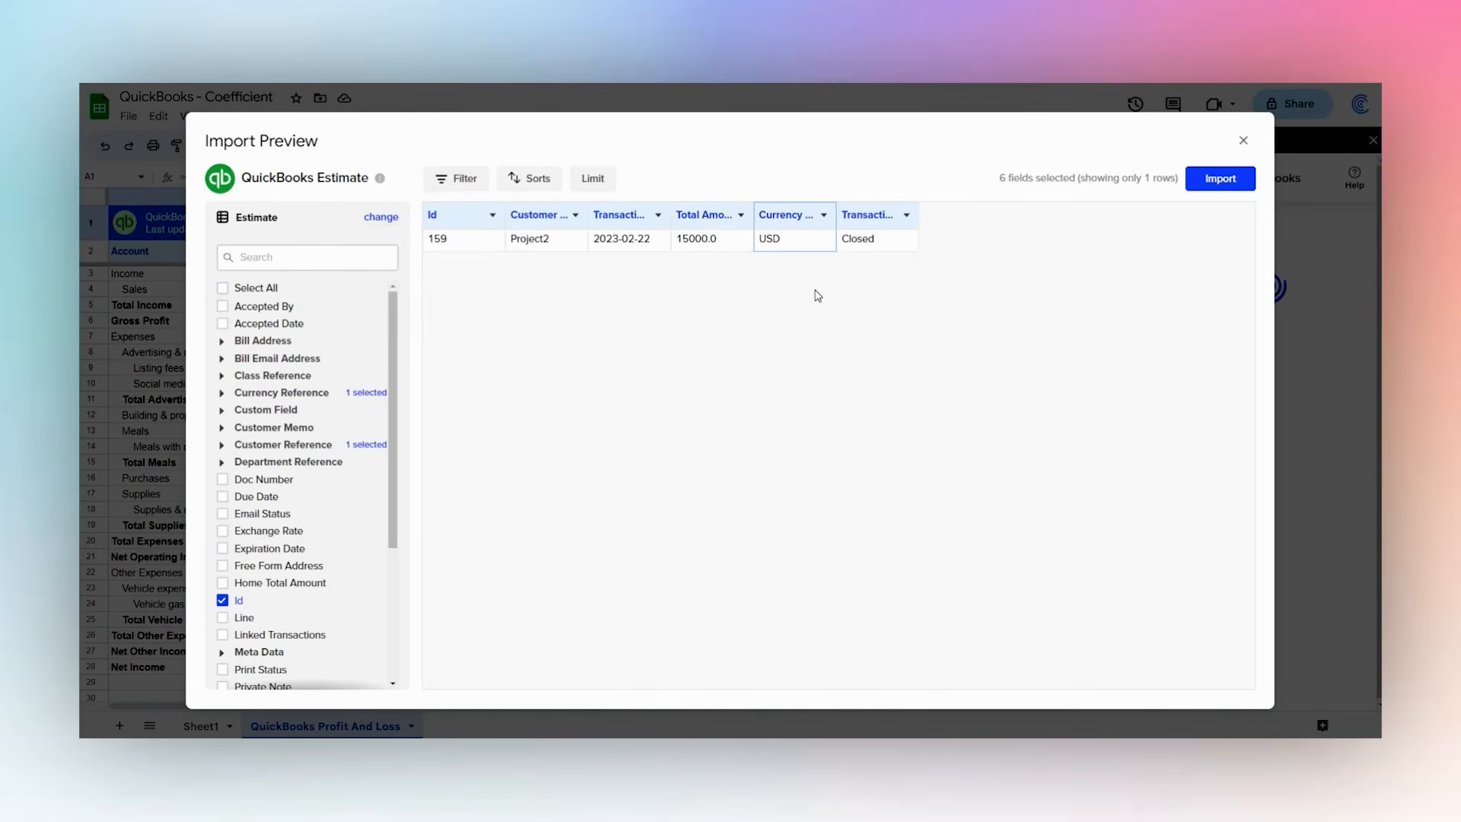
Step: Import the Estimate object with its preselected fields into the spreadsheet and decline auto-refresh
{"action": "left_click", "coordinate": [1206, 182]}
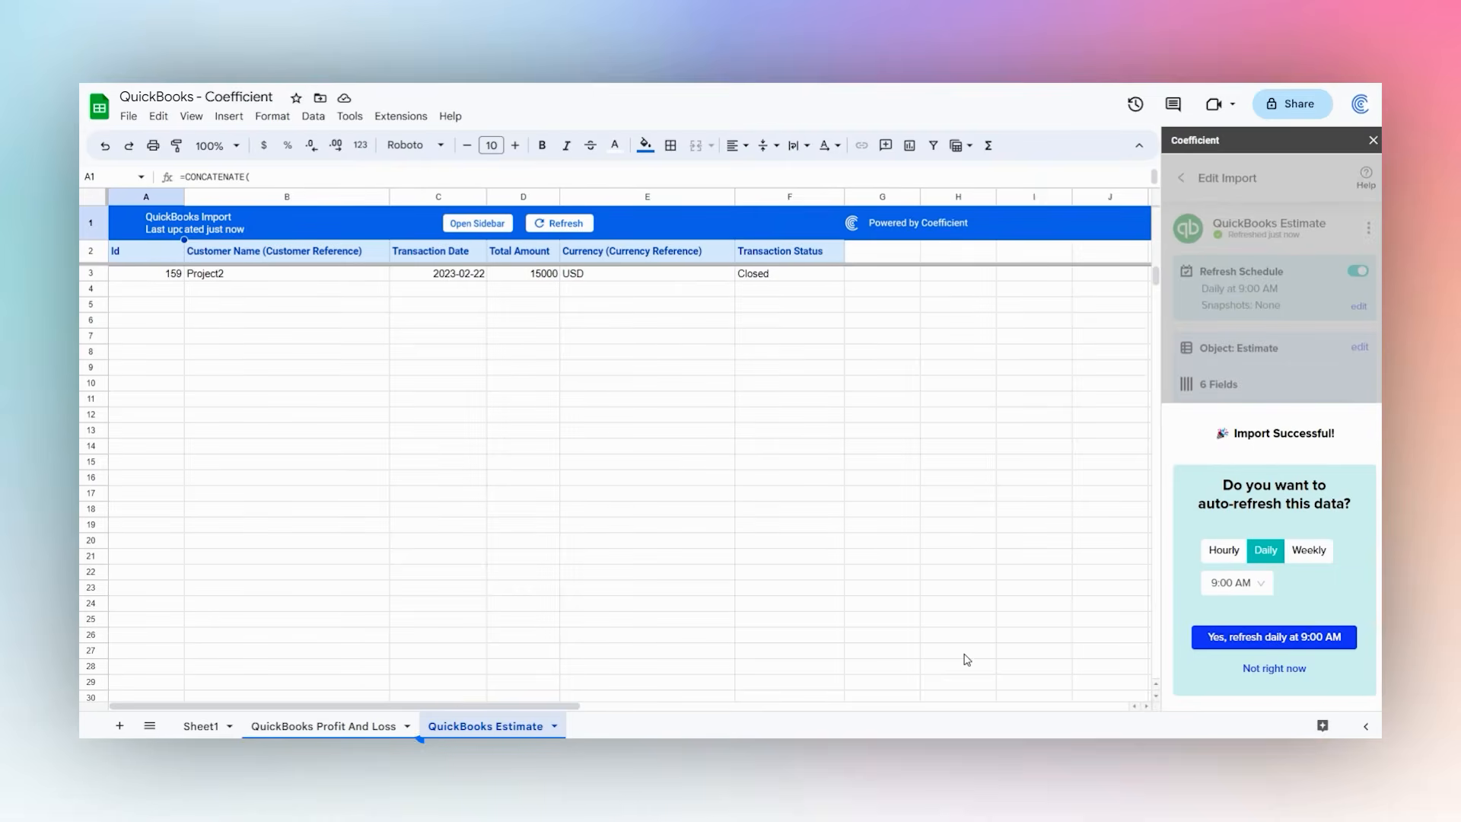
{"action": "left_click", "coordinate": [1269, 668]}
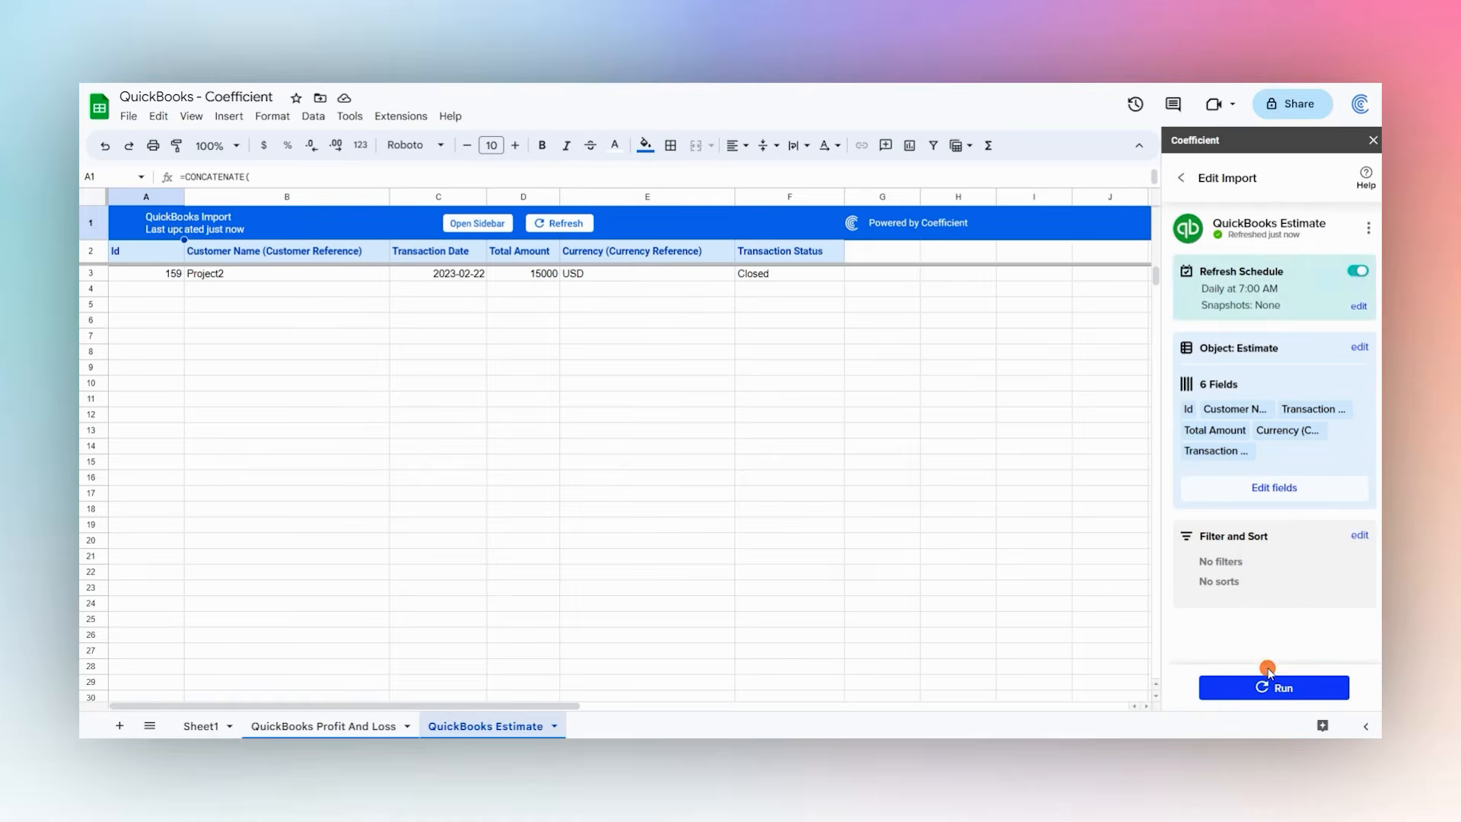
{"action": "left_click", "coordinate": [1179, 181]}
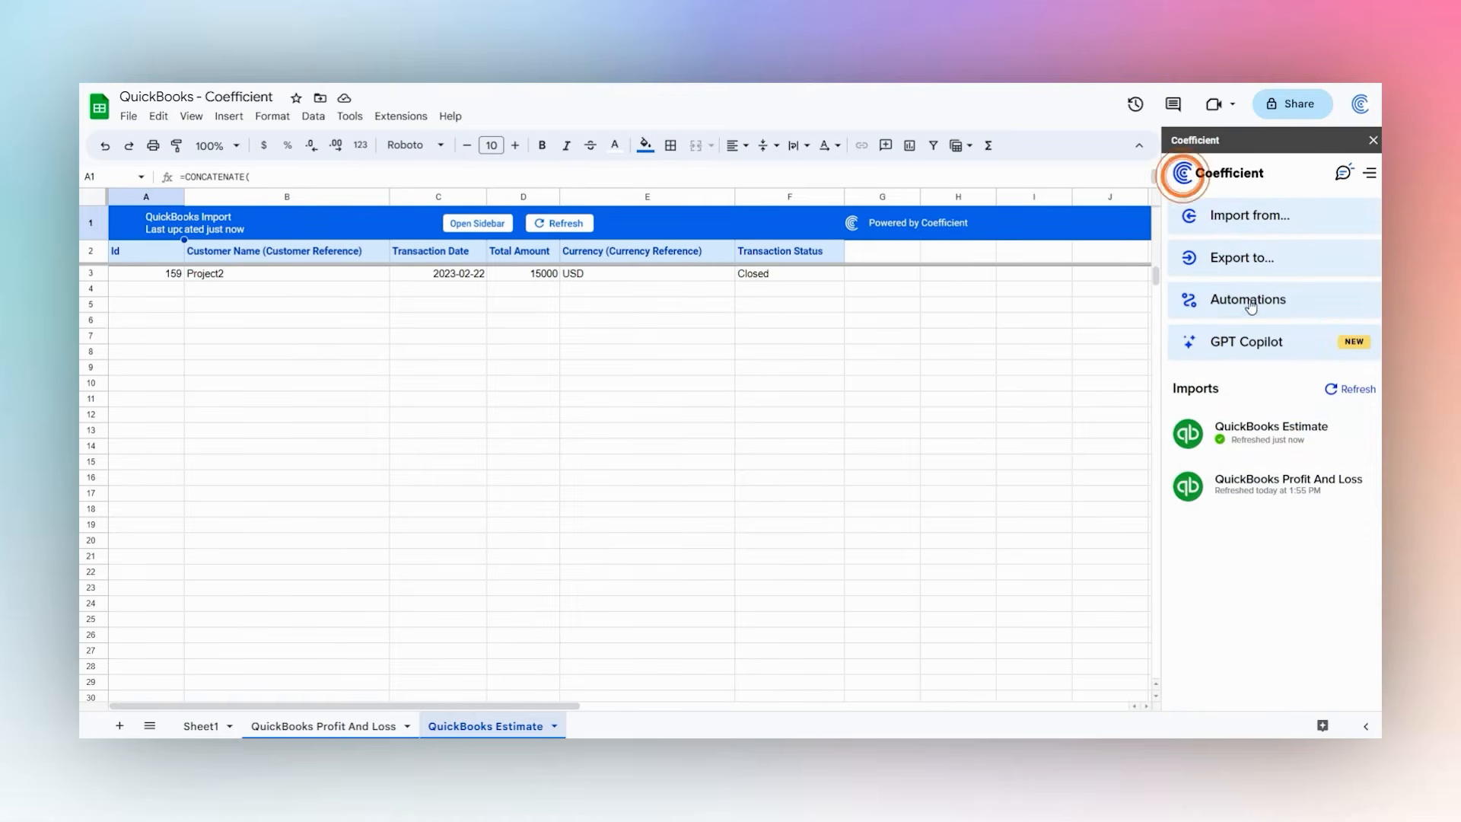
Step: Create a QuickBooks custom query import with "SELECT * FROM INVOICE where TotalAmt > '1000.0'" and refresh its preview
{"action": "left_click", "coordinate": [1232, 213]}
{"action": "left_click", "coordinate": [1267, 227]}
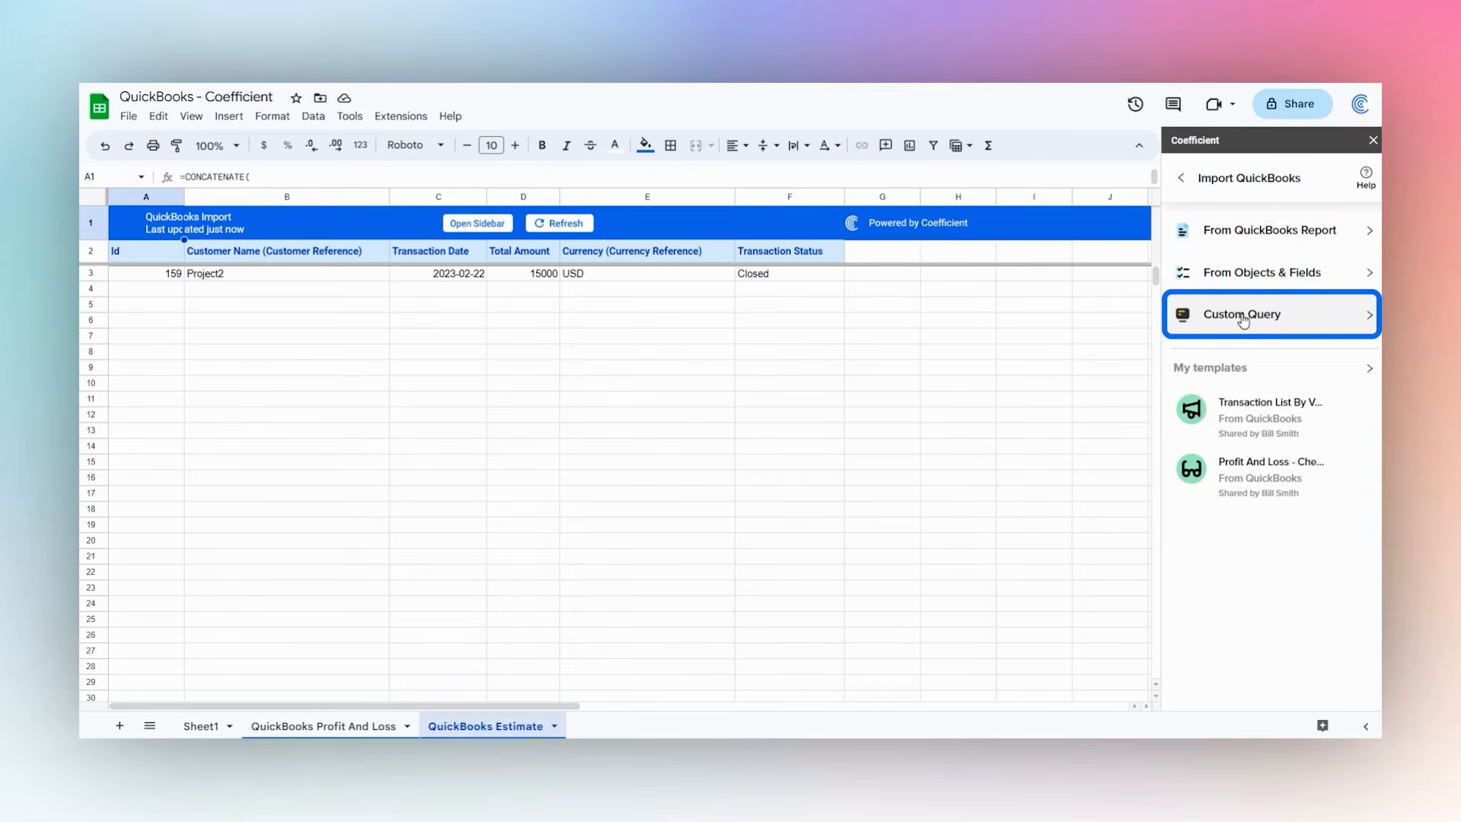
{"action": "left_click", "coordinate": [1242, 315]}
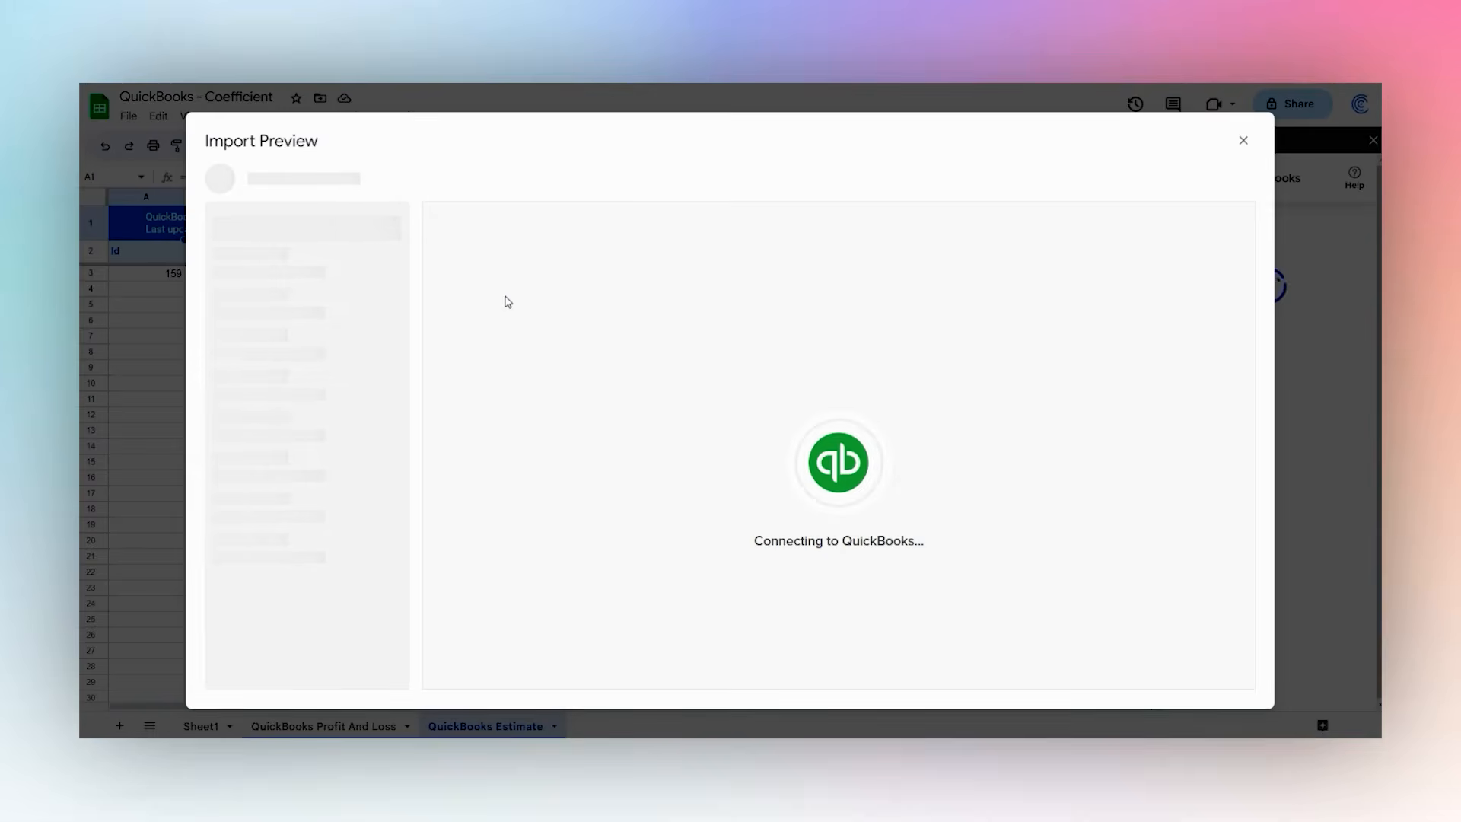
{"action": "left_click", "coordinate": [308, 249]}
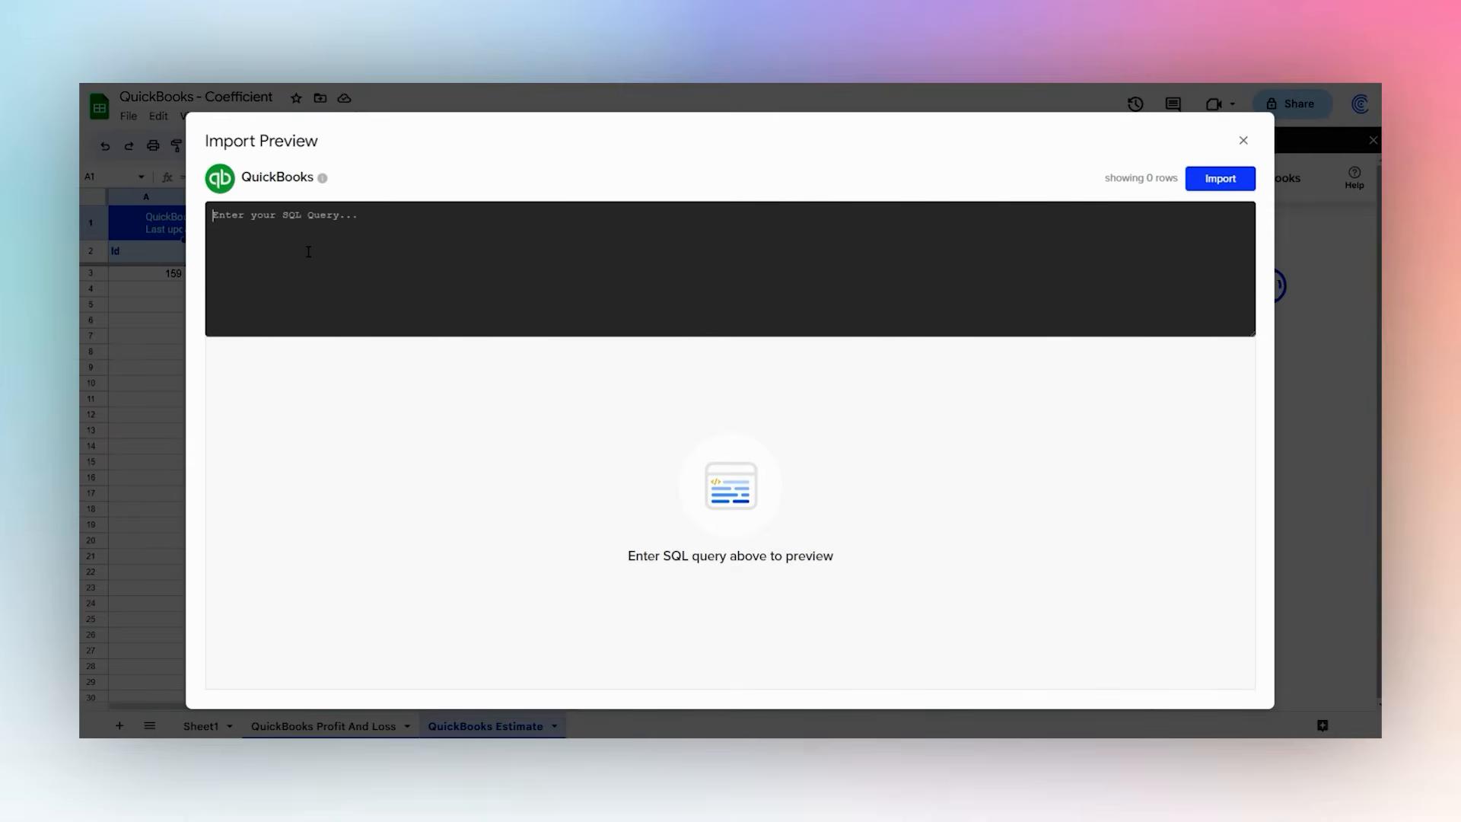
{"action": "type", "text": "SELECT *"}
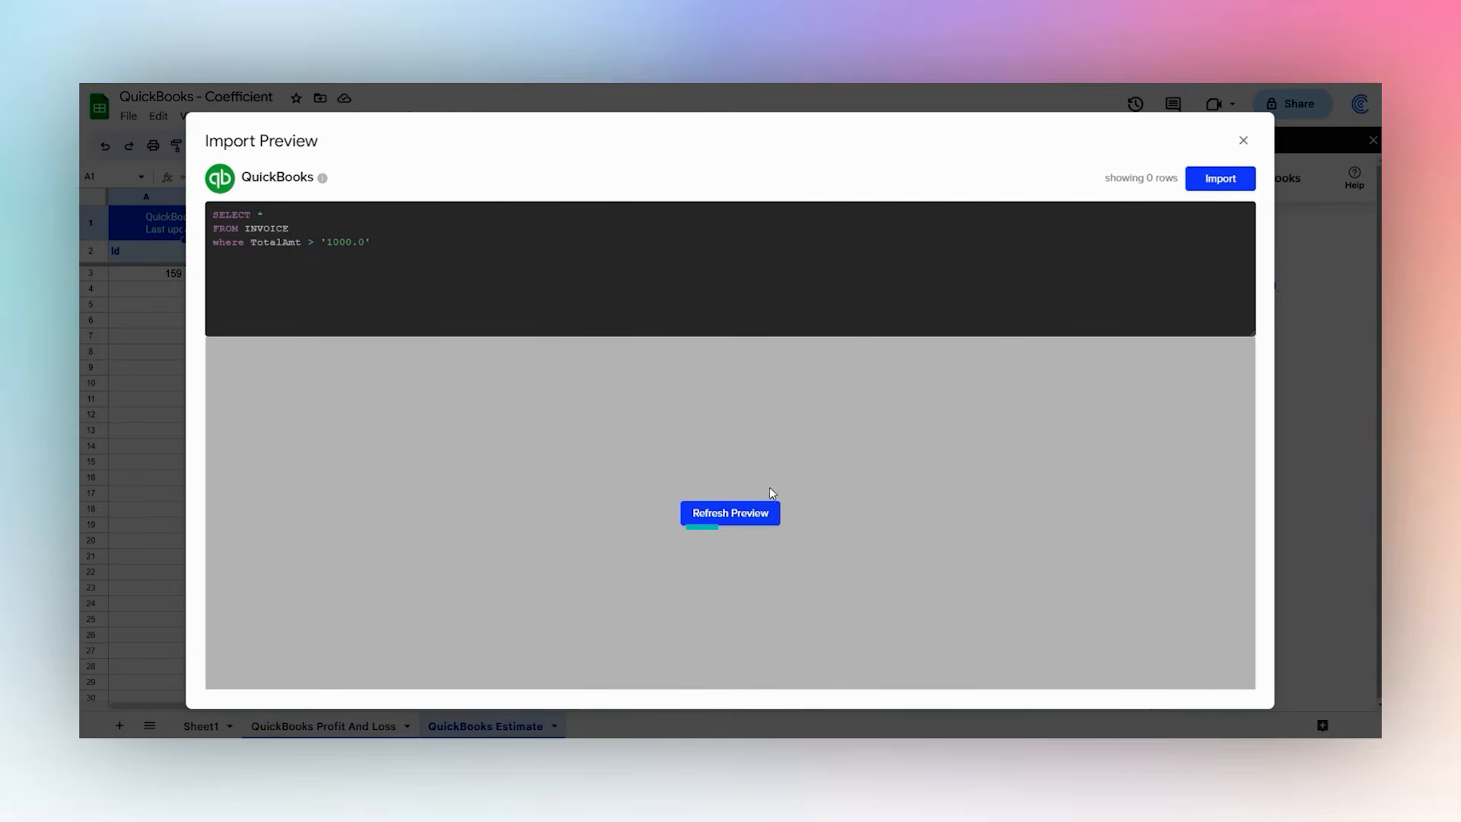
{"action": "left_click", "coordinate": [755, 512]}
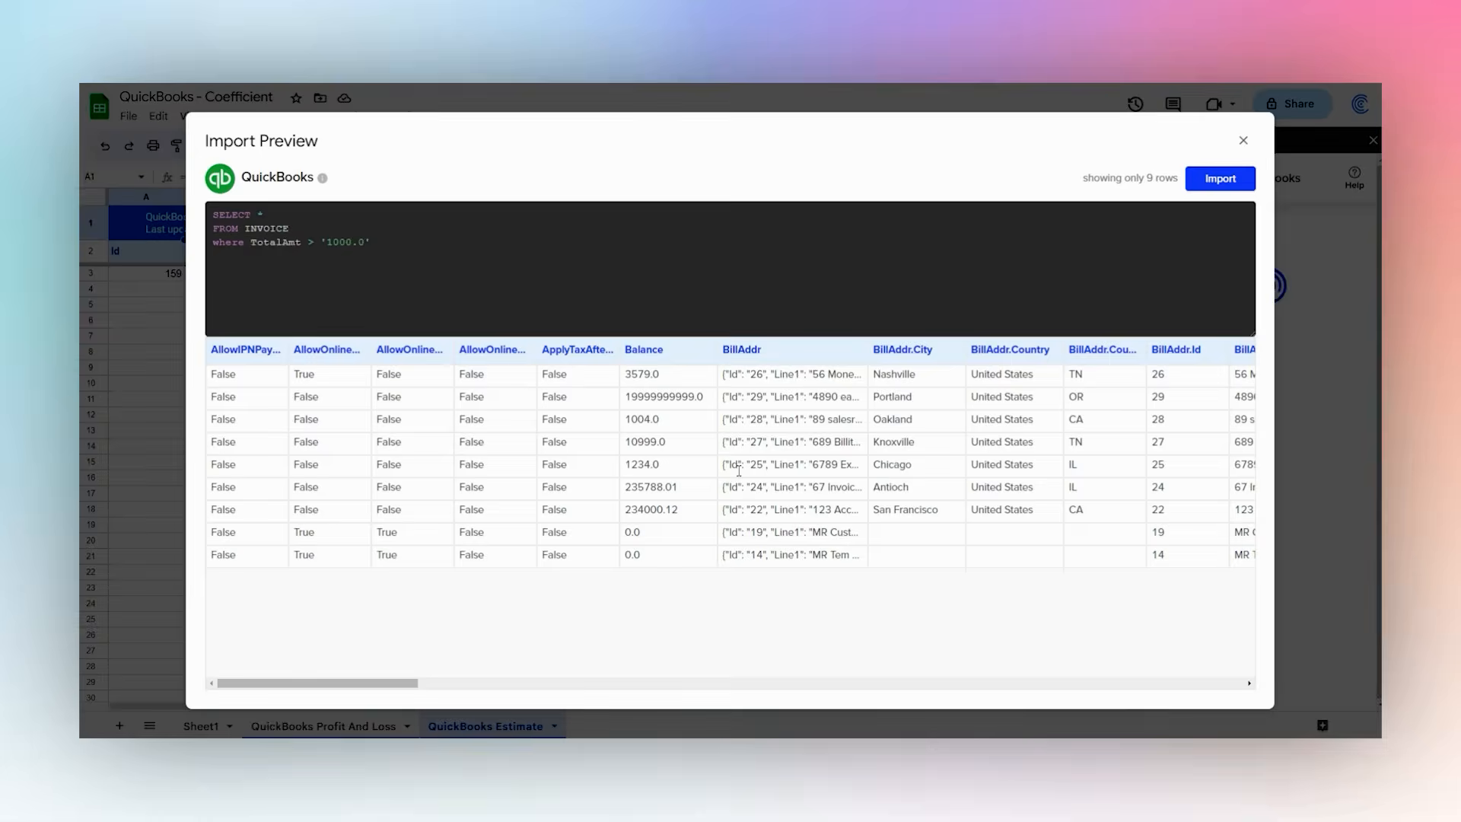
Step: Import the invoice query's rows under the default import name, decline auto-refresh, and return to the add-on's main page
{"action": "left_click", "coordinate": [1227, 194]}
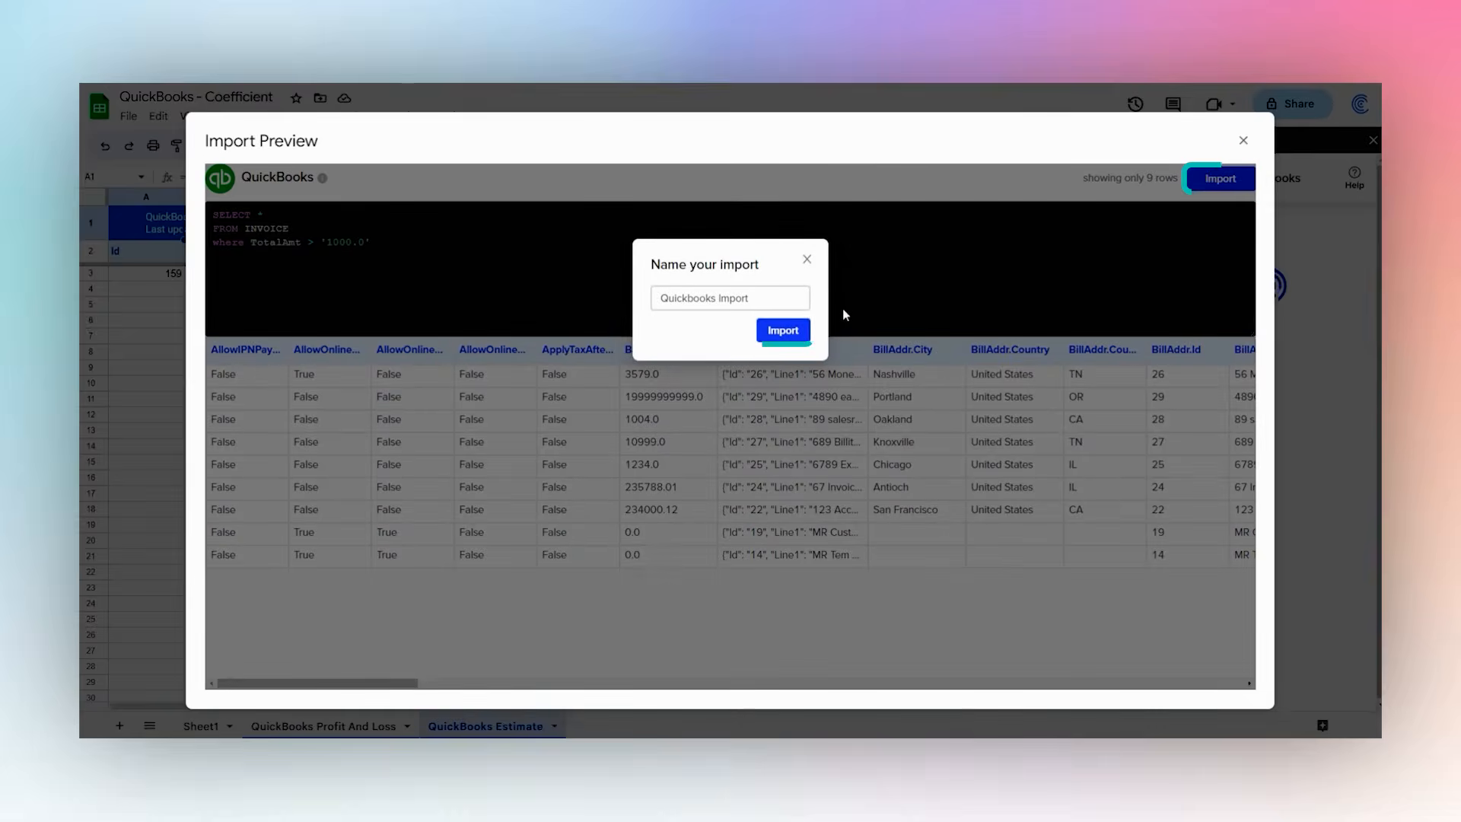
{"action": "left_click", "coordinate": [784, 346]}
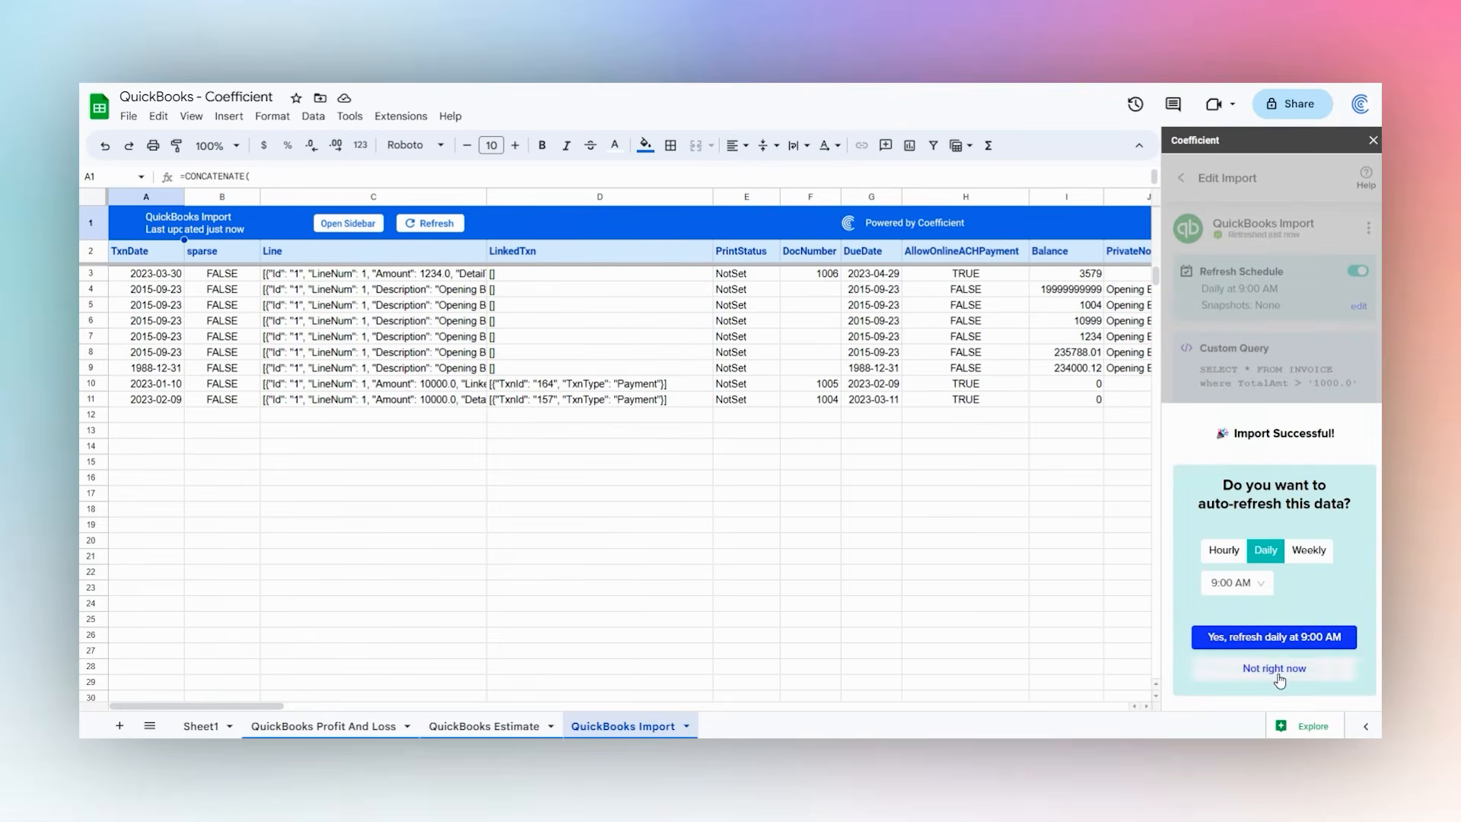
{"action": "left_click", "coordinate": [1274, 670]}
{"action": "left_click", "coordinate": [1182, 179]}
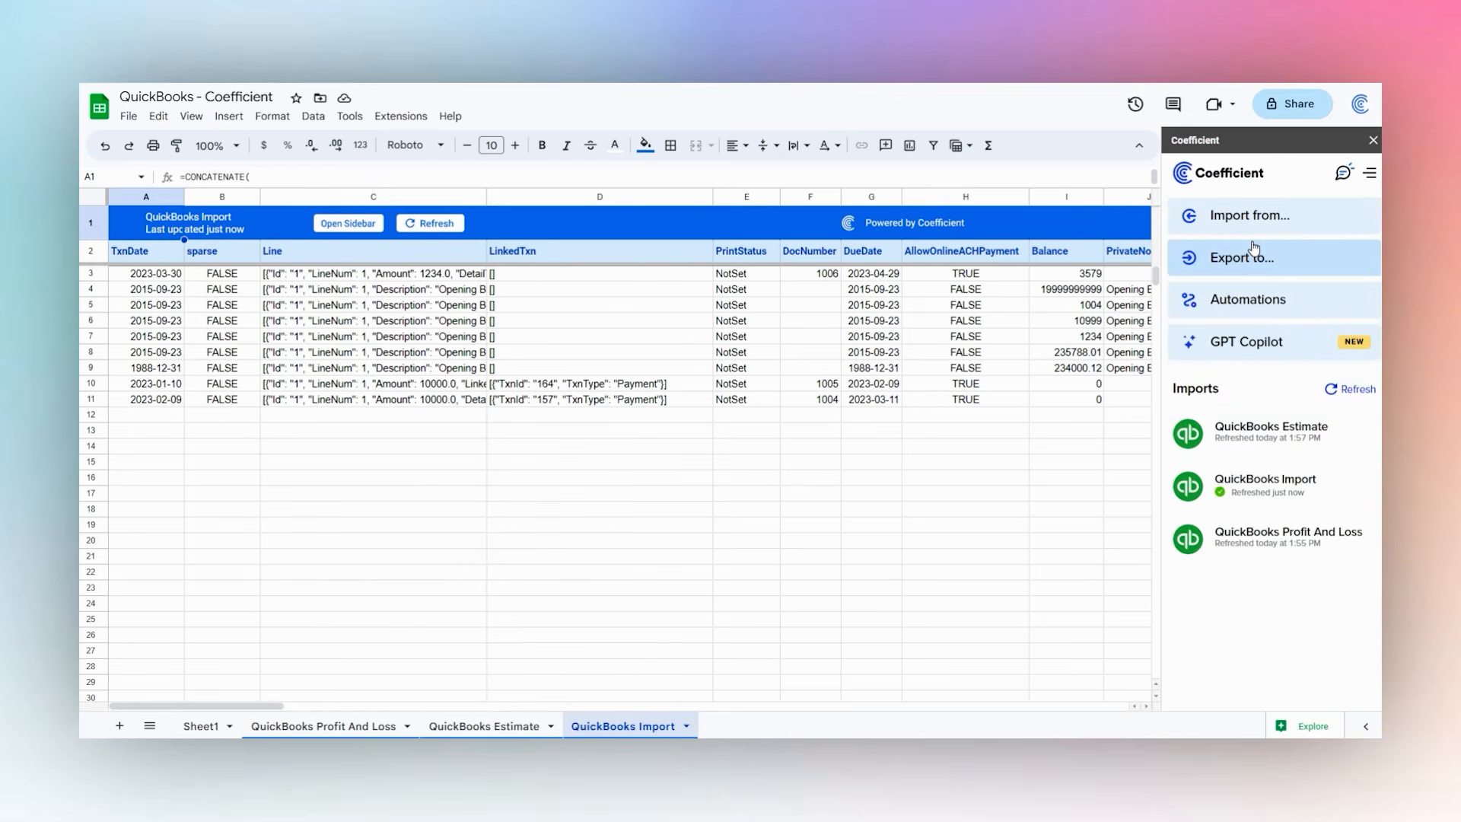